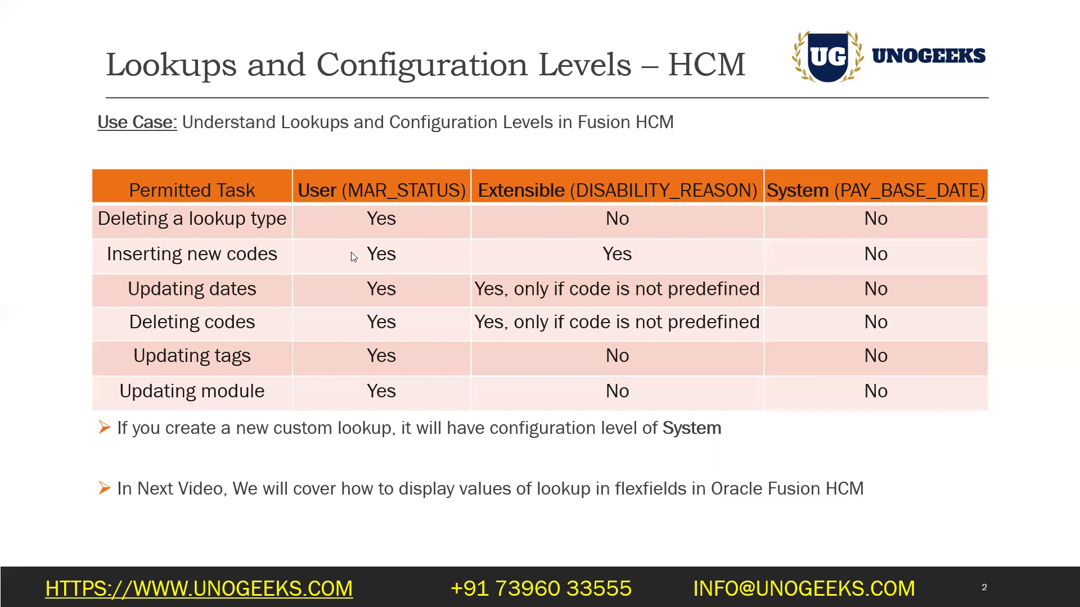
Step: Exit the slide show back to editing slide 2's lookup configuration-levels table
{"action": "key", "text": "Escape"}
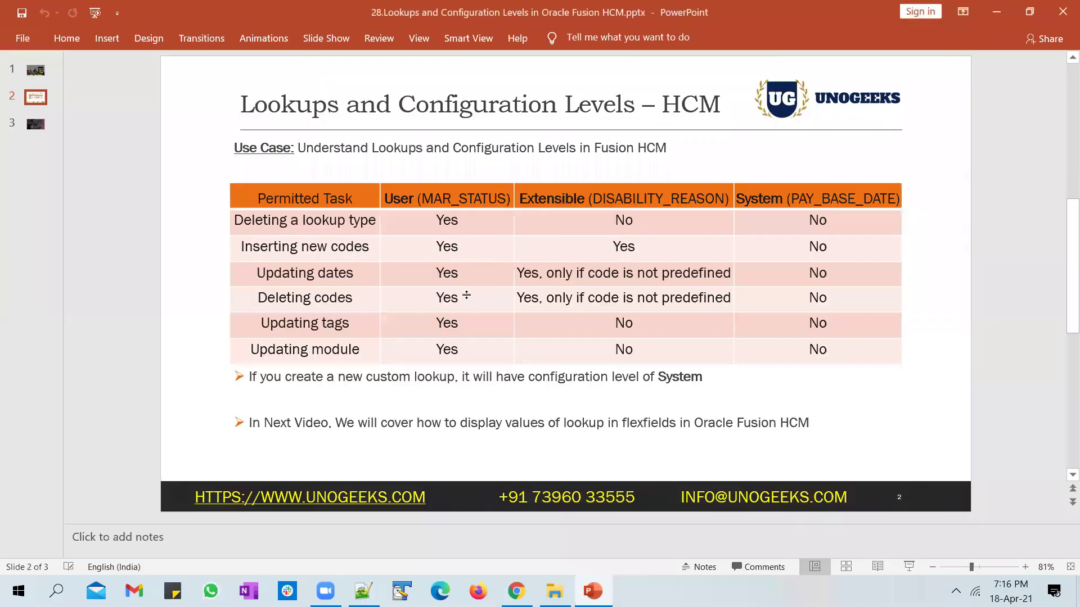
Step: Search Setup and Maintenance tasks for 'manage common lookups' and open Manage Common Lookups
{"action": "left_click", "coordinate": [516, 591]}
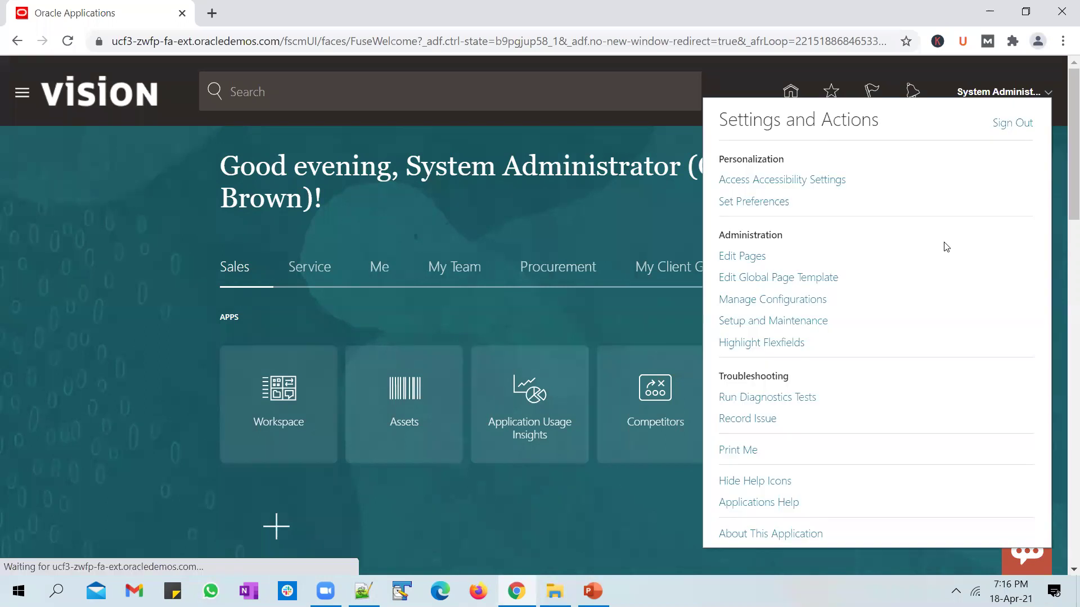
{"action": "left_click", "coordinate": [791, 323]}
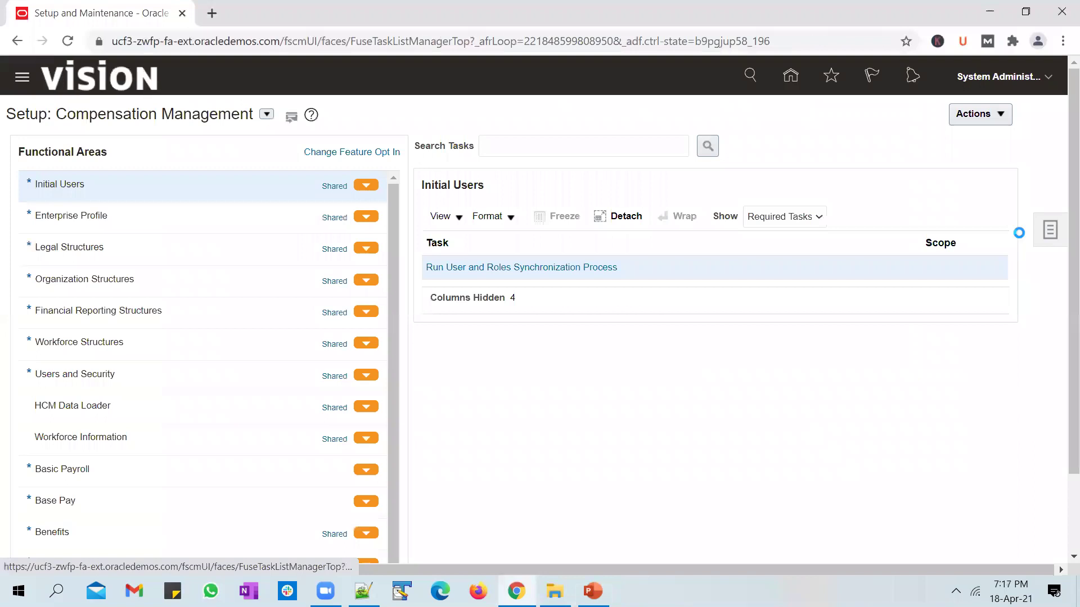
{"action": "left_click", "coordinate": [1047, 233]}
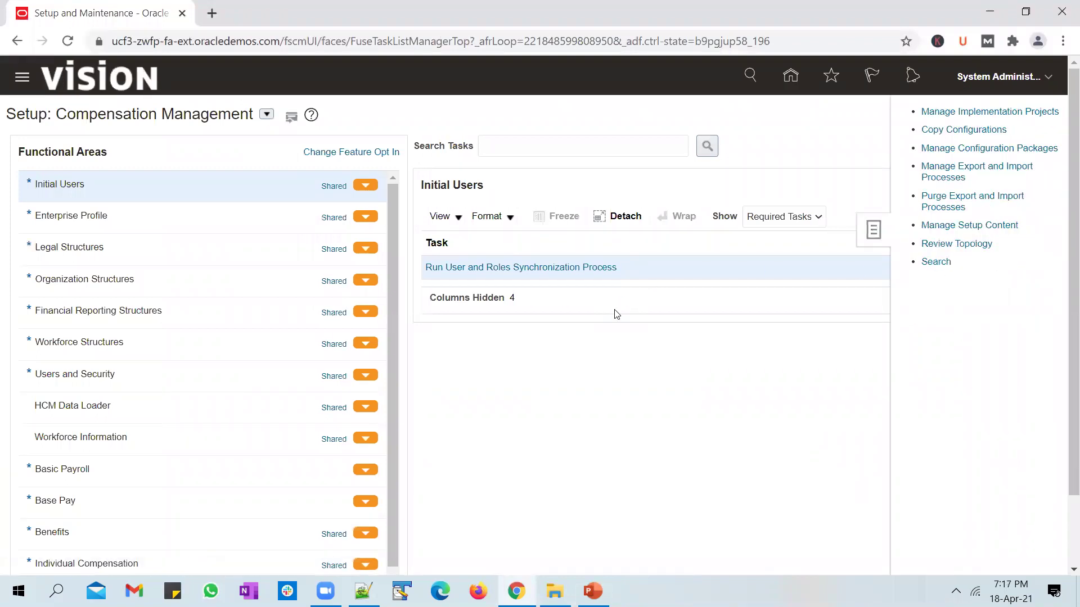
{"action": "left_click", "coordinate": [386, 152]}
{"action": "type", "text": "manage common l"}
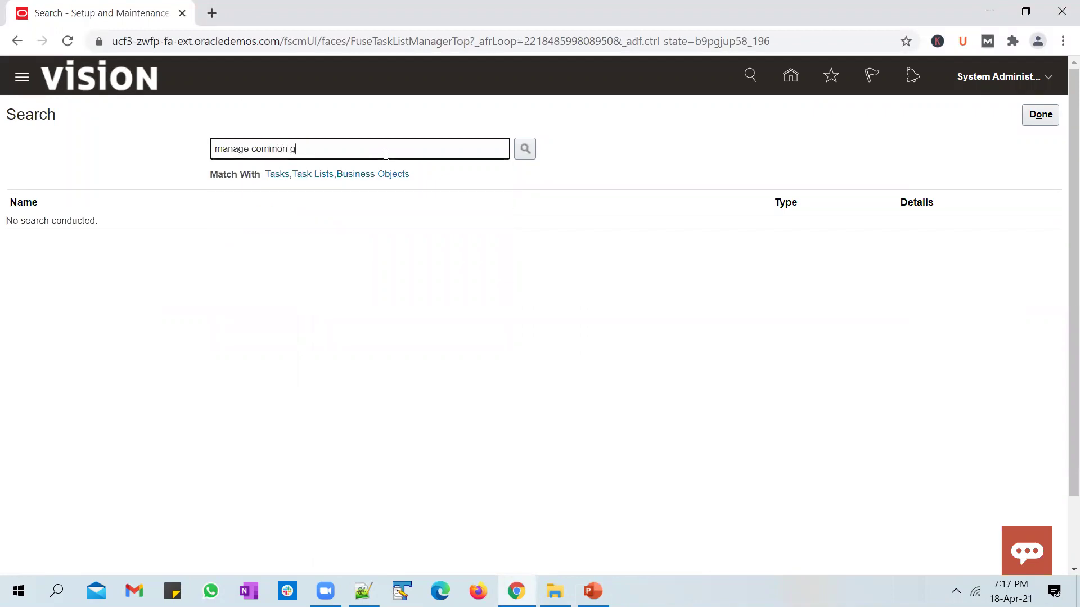
{"action": "type", "text": "ookups"}
{"action": "key", "text": "Return"}
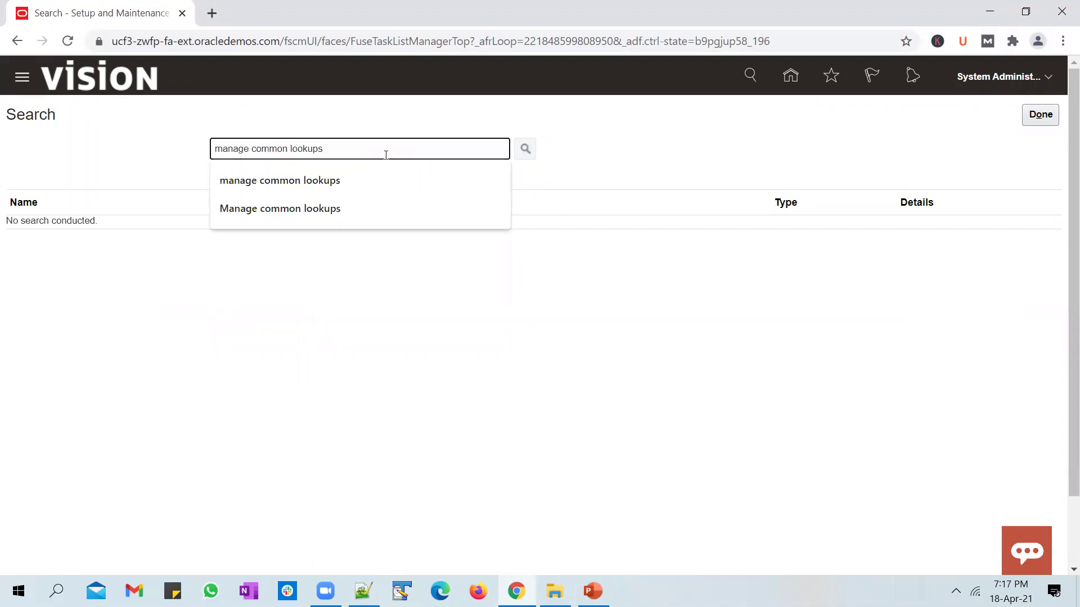
{"action": "left_click", "coordinate": [95, 227]}
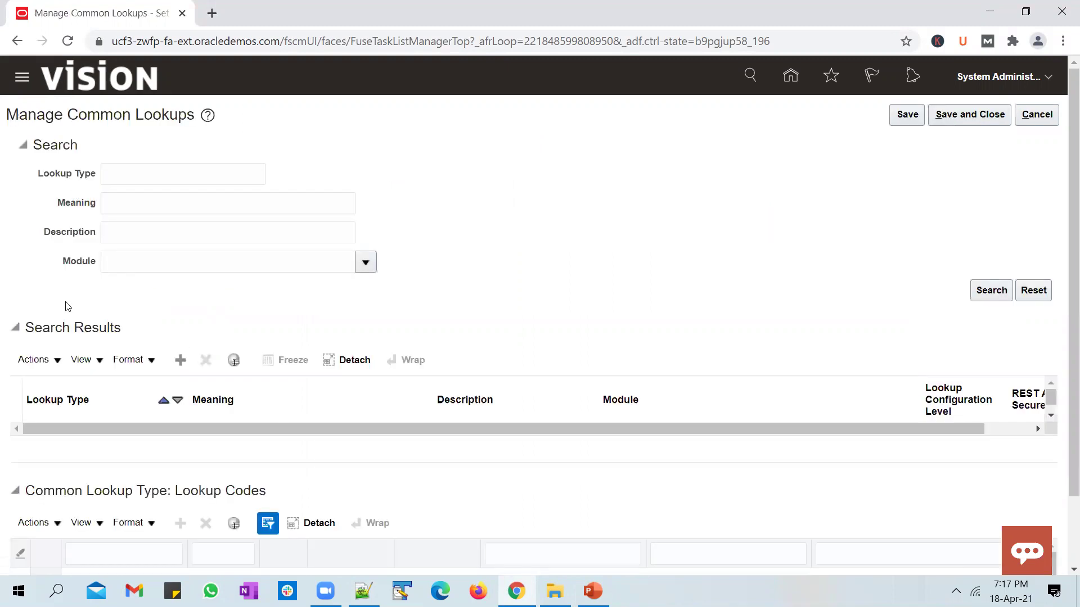
Step: Add a new lookup type UNOGEEKS_TAX_RATE with the same text as its Meaning
{"action": "left_click", "coordinate": [180, 360]}
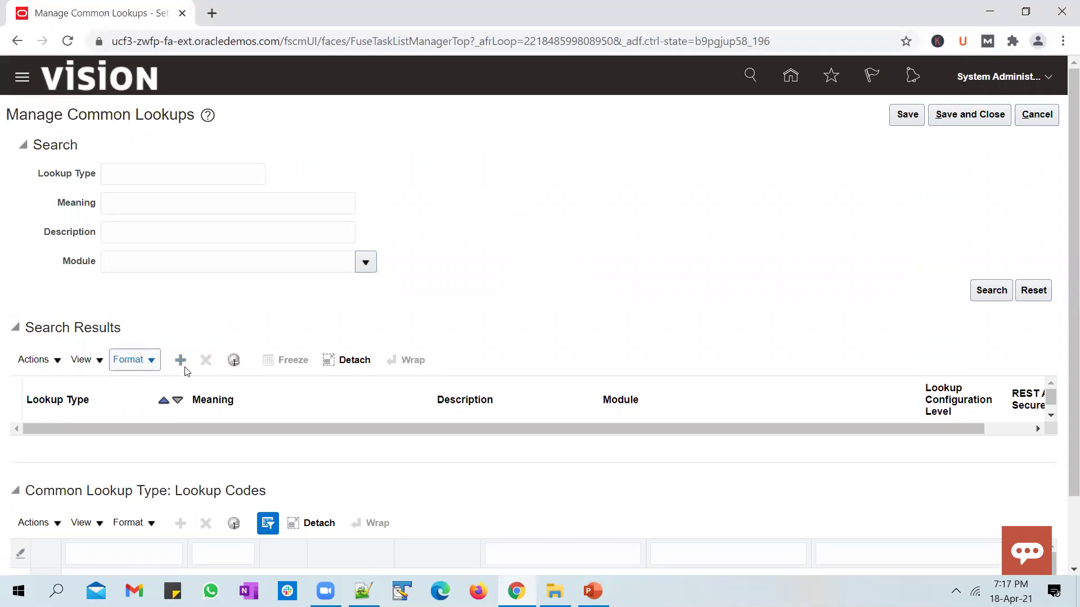
{"action": "left_click", "coordinate": [180, 360]}
{"action": "type", "text": "UNOGEEKS"}
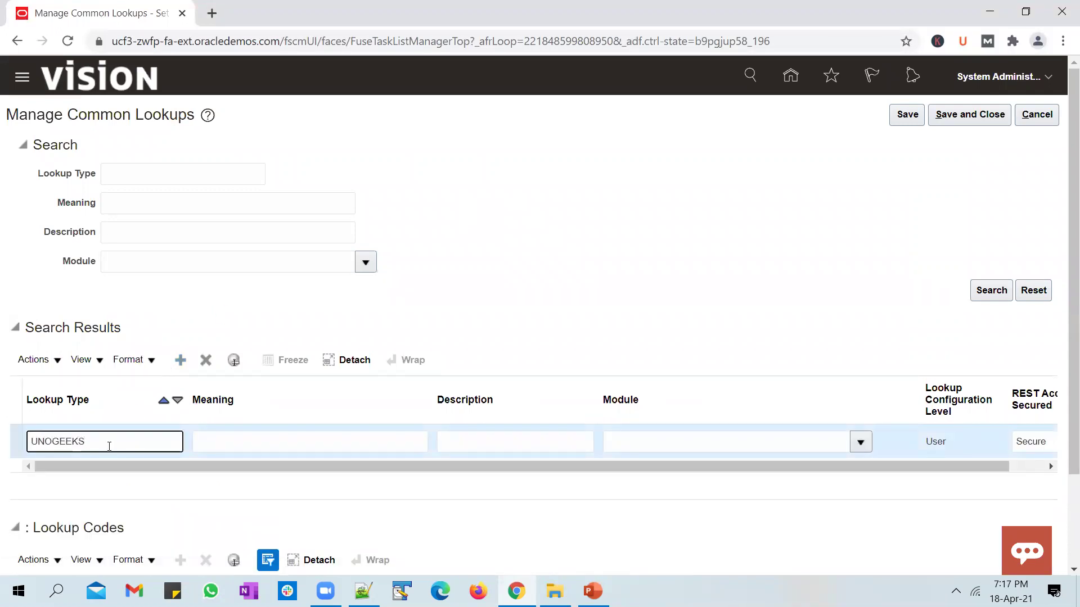
{"action": "type", "text": "_TAX_RATE"}
{"action": "key", "text": "Tab"}
{"action": "left_click_drag", "start_coordinate": [151, 439], "coordinate": [31, 441]}
{"action": "key", "text": "ctrl+c"}
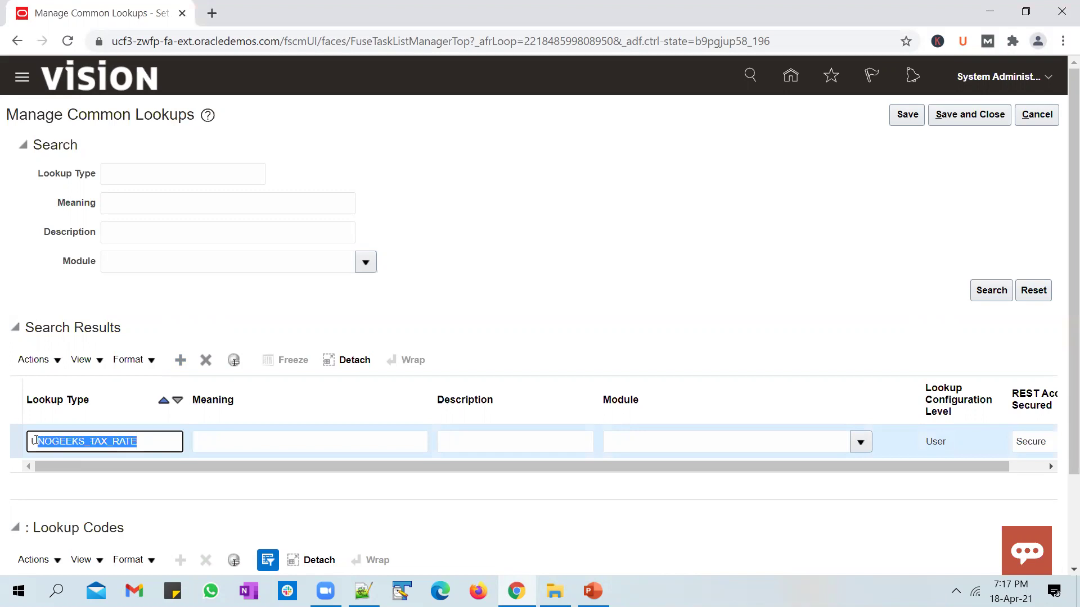
{"action": "key", "text": "Tab"}
{"action": "key", "text": "ctrl+v"}
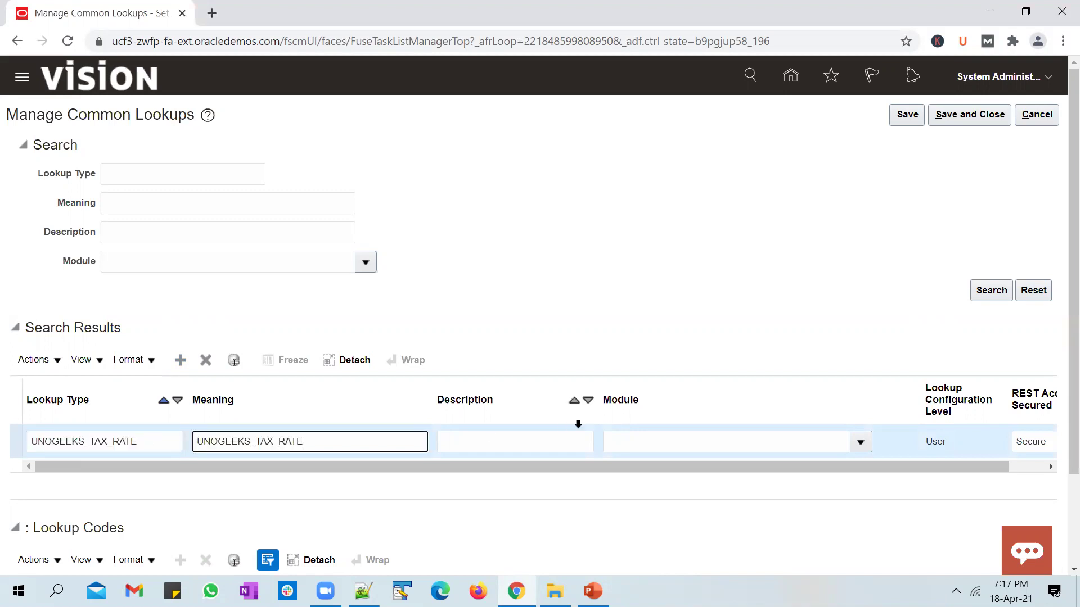
{"action": "scroll", "coordinate": [802, 376], "scroll_direction": "down", "scroll_amount": 1}
Step: Set the lookup type's module to Application Common and save it
{"action": "left_click", "coordinate": [859, 363]}
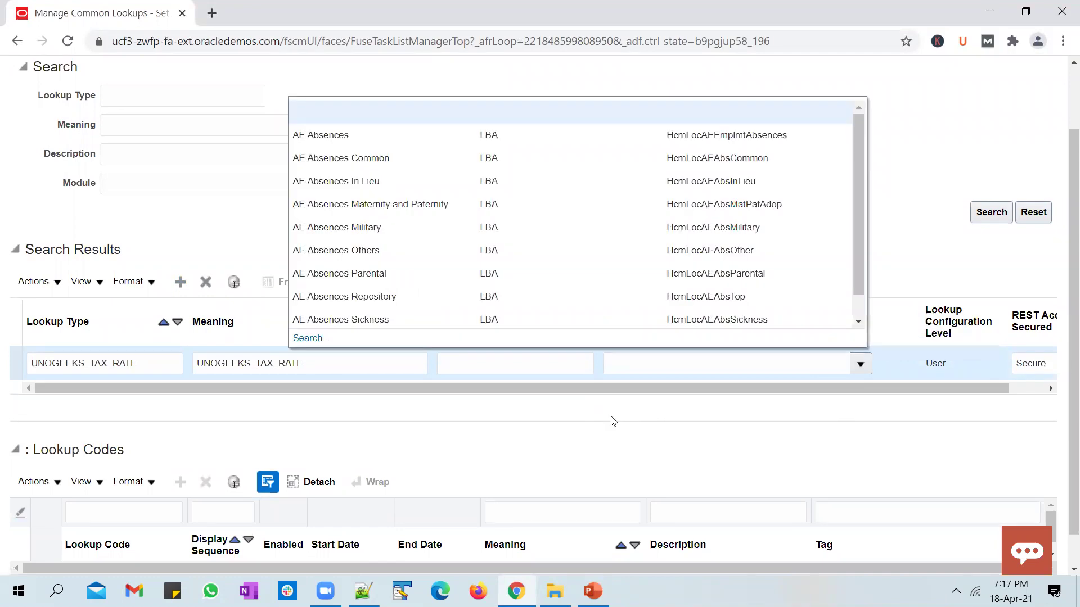
{"action": "left_click", "coordinate": [310, 338]}
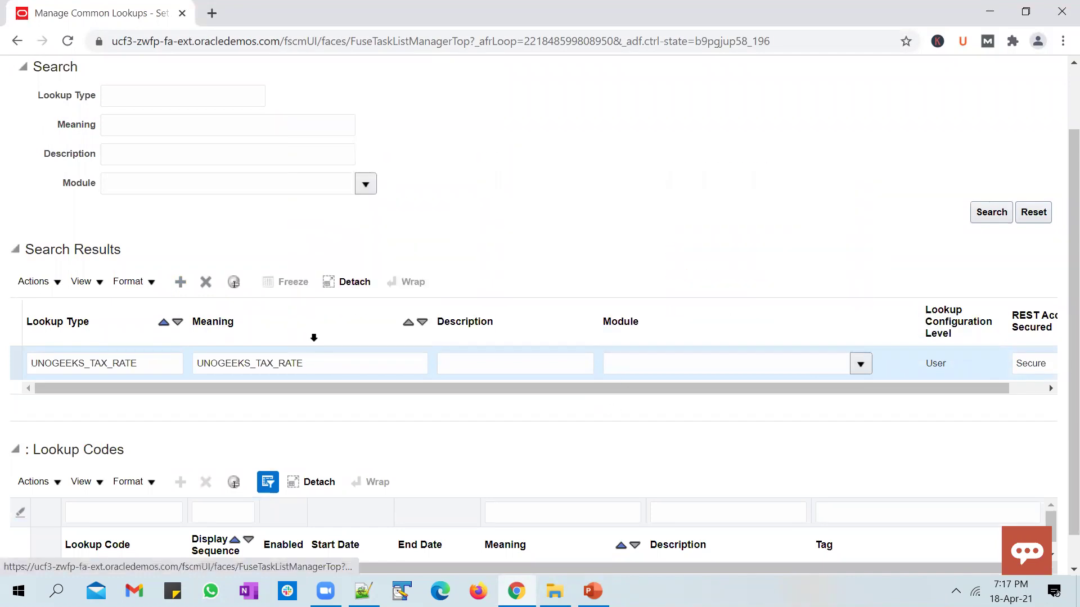
{"action": "left_click", "coordinate": [411, 291]}
{"action": "type", "text": "Application Co"}
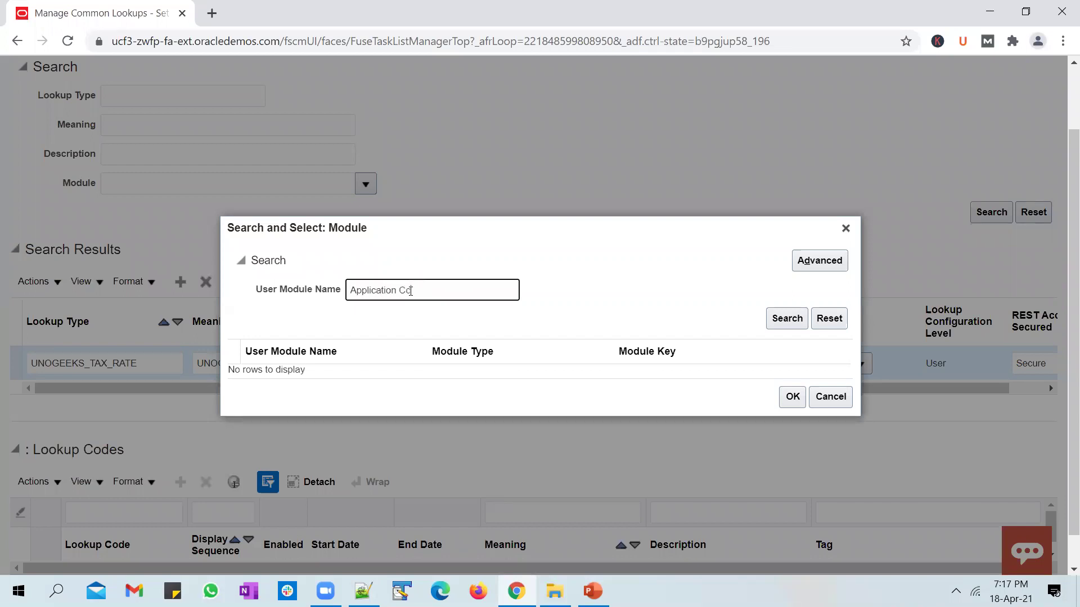
{"action": "type", "text": "mmon"}
{"action": "key", "text": "Return"}
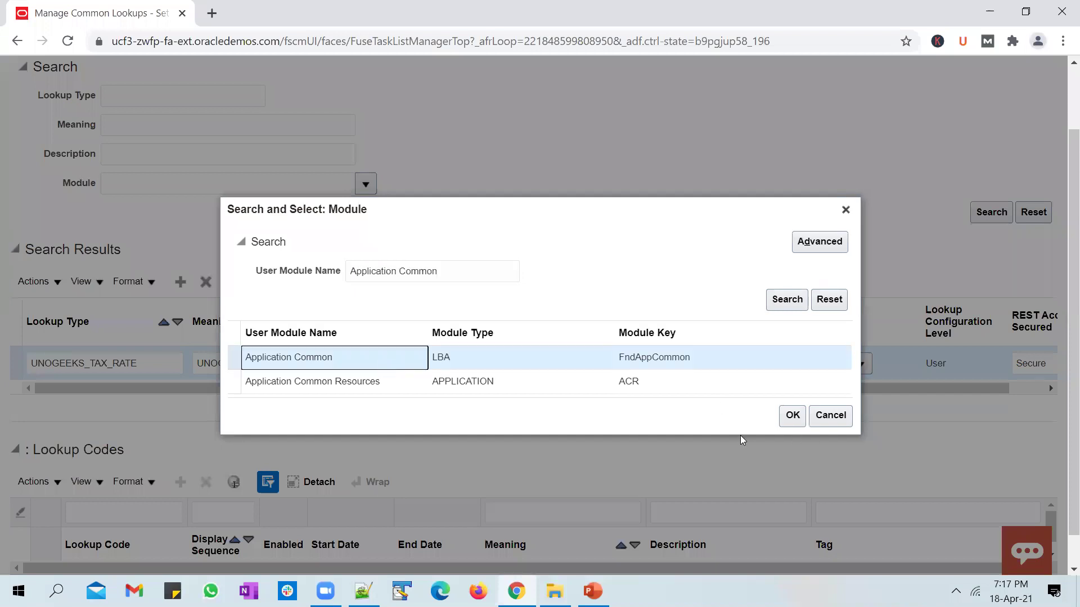
{"action": "left_click", "coordinate": [792, 415]}
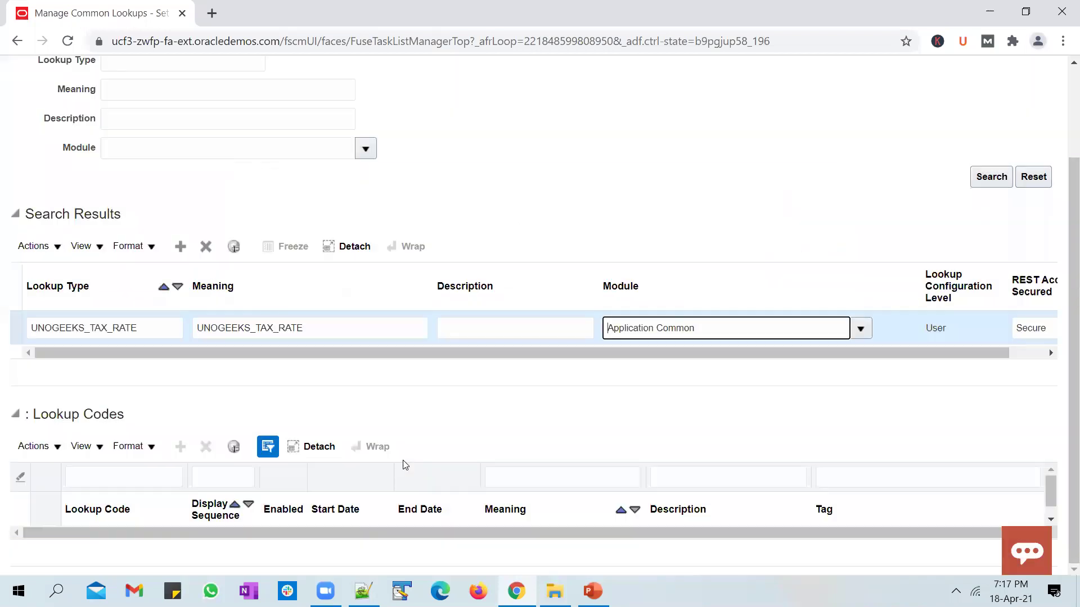
{"action": "scroll", "coordinate": [616, 298], "scroll_direction": "up", "scroll_amount": 2}
{"action": "scroll", "coordinate": [619, 296], "scroll_direction": "down", "scroll_amount": 2}
{"action": "scroll", "coordinate": [914, 269], "scroll_direction": "up", "scroll_amount": 2}
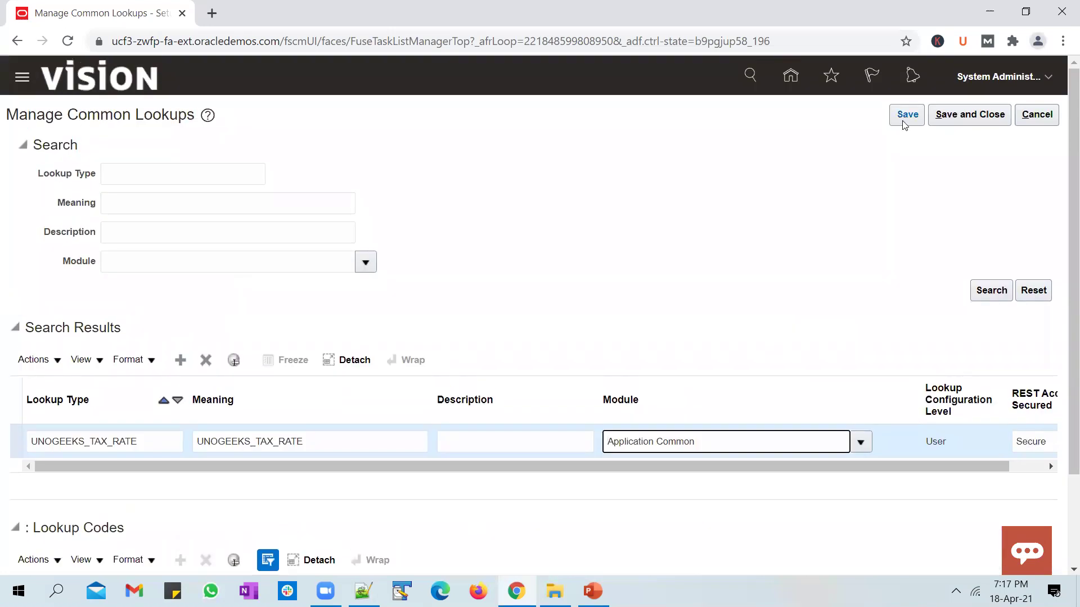
{"action": "scroll", "coordinate": [366, 322], "scroll_direction": "down", "scroll_amount": 2}
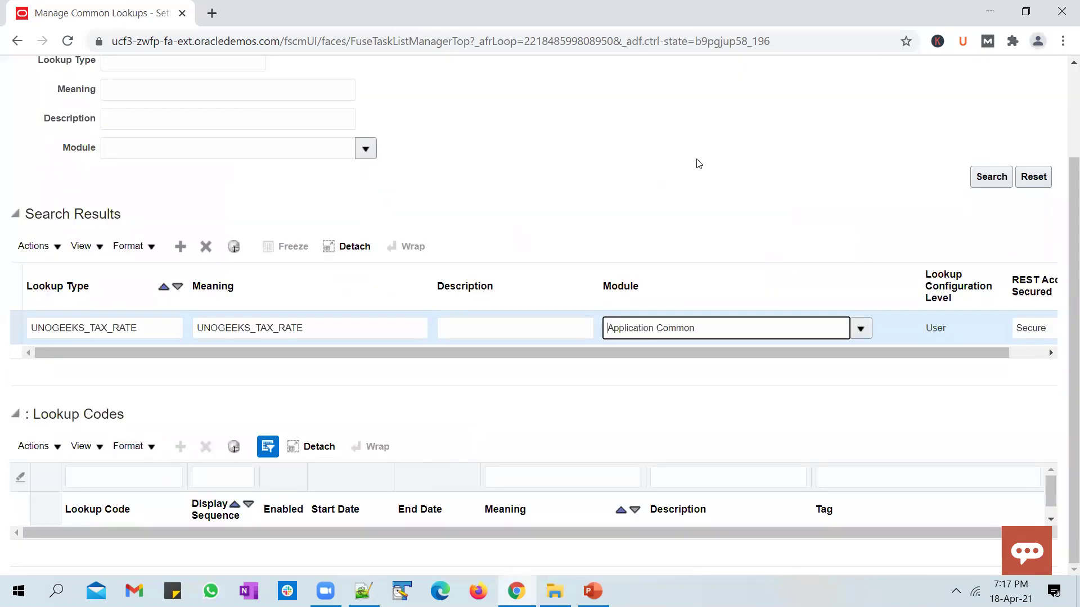
{"action": "scroll", "coordinate": [699, 163], "scroll_direction": "up", "scroll_amount": 2}
{"action": "left_click", "coordinate": [907, 115]}
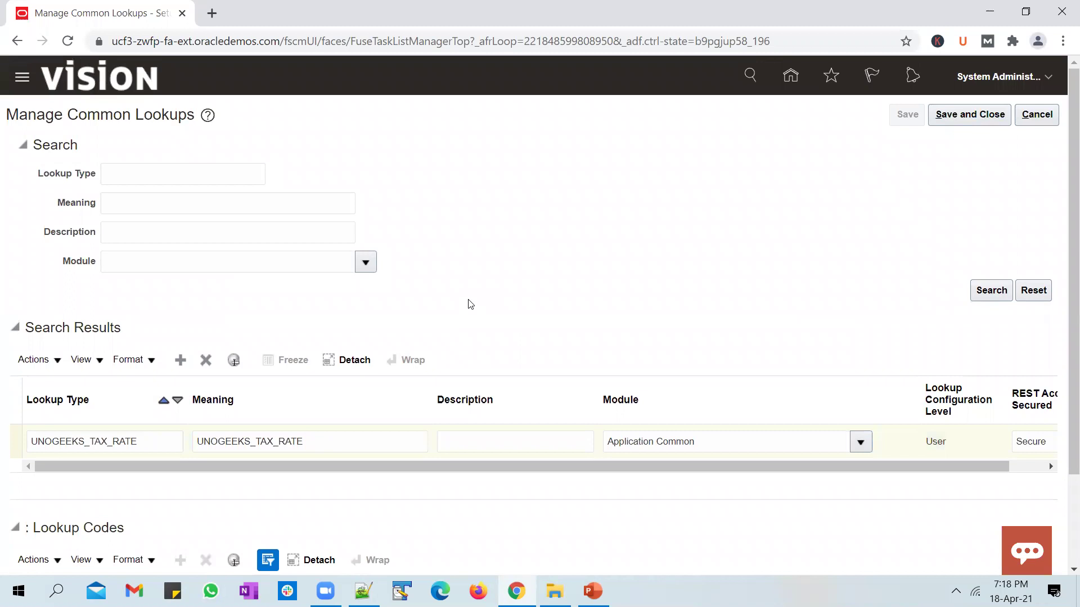
Step: Add lookup code STATE1 with display sequence 1 and meaning STATE1
{"action": "scroll", "coordinate": [468, 301], "scroll_direction": "down", "scroll_amount": 2}
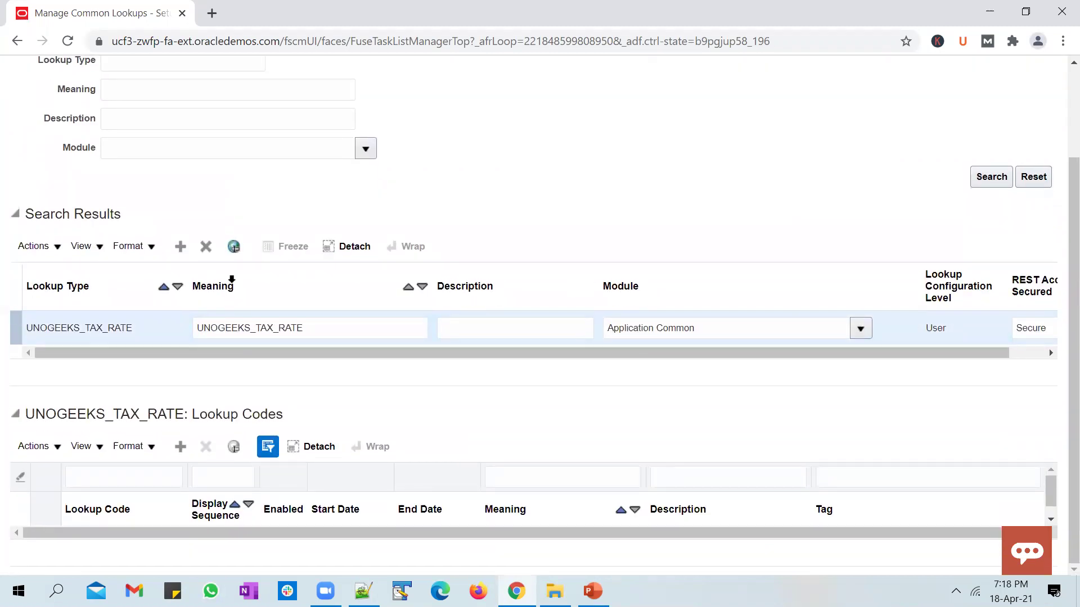
{"action": "left_click", "coordinate": [181, 447]}
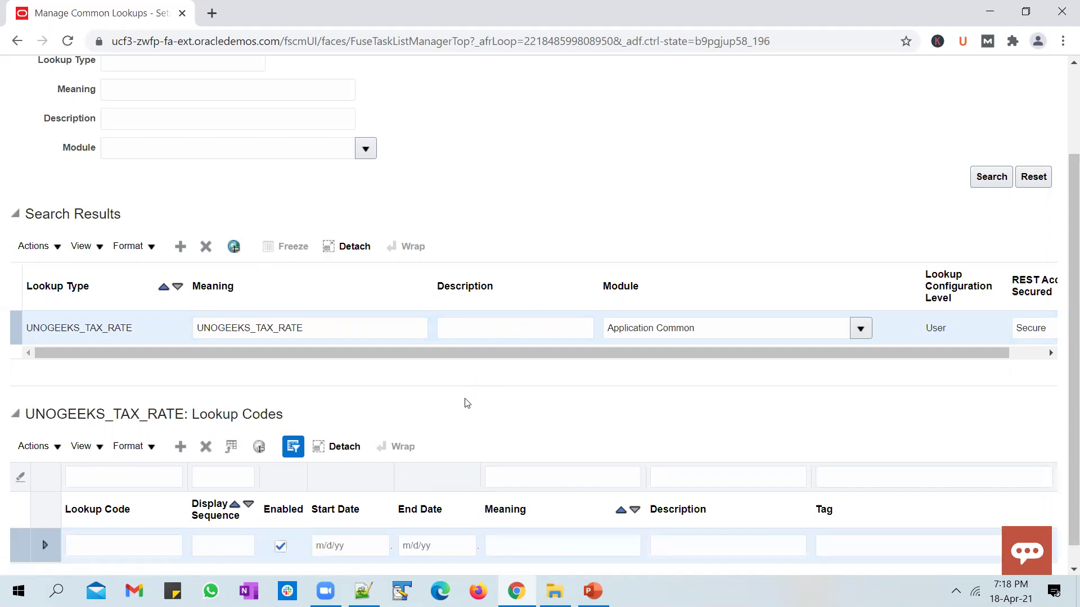
{"action": "scroll", "coordinate": [172, 486], "scroll_direction": "down", "scroll_amount": 1}
{"action": "left_click", "coordinate": [148, 521]}
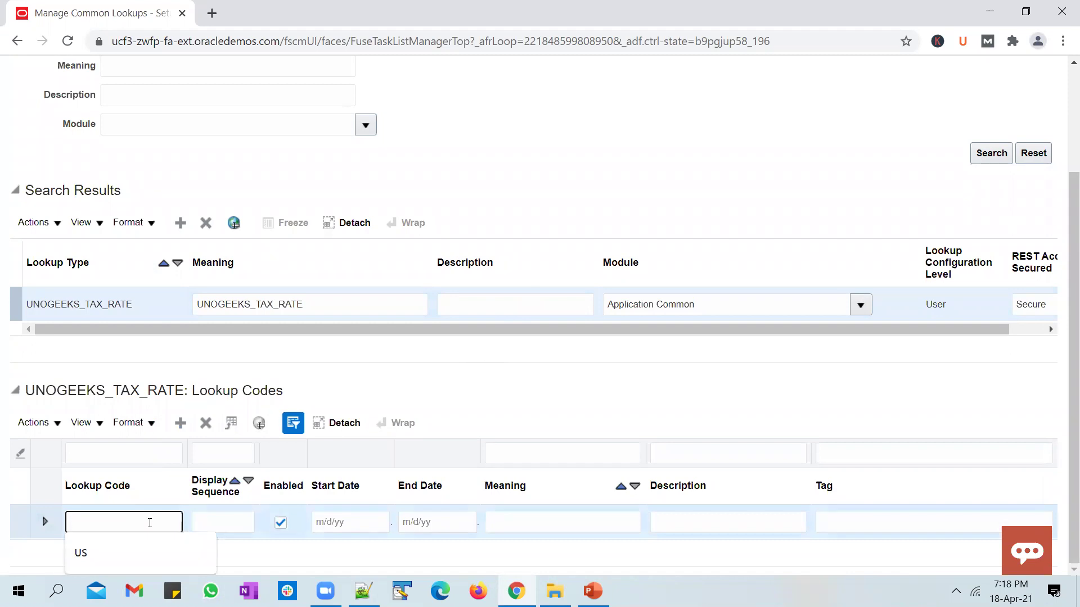
{"action": "type", "text": "STAT"}
{"action": "key", "text": "Tab"}
{"action": "type", "text": "1"}
{"action": "key", "text": "Tab"}
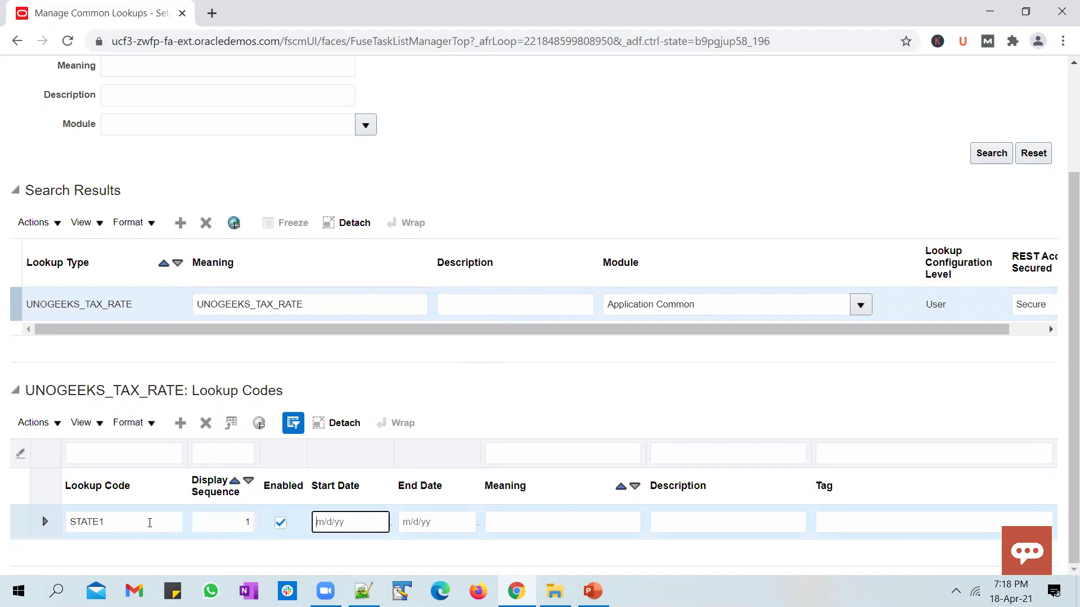
{"action": "key", "text": "Tab"}
{"action": "key", "text": "Tab"}
{"action": "key", "text": "Tab"}
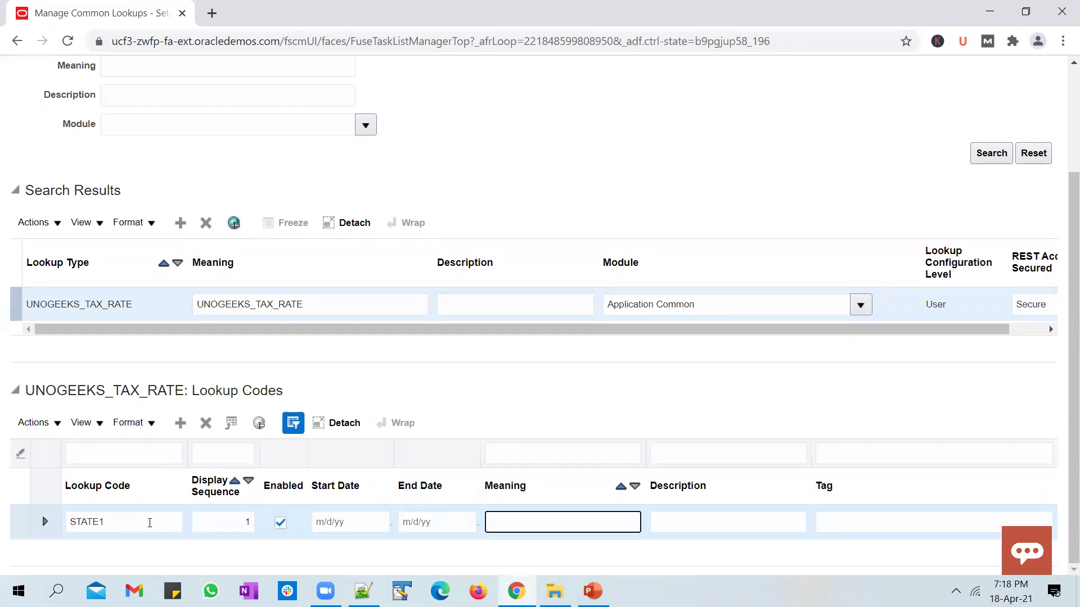
{"action": "type", "text": "STATE1"}
{"action": "key", "text": "Tab"}
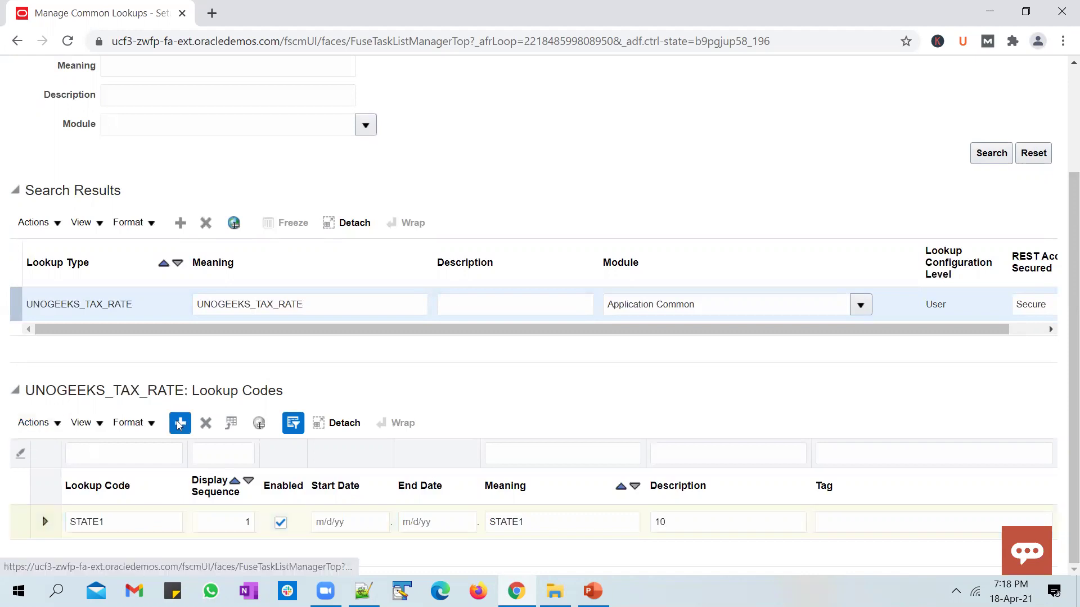
Step: Enter the second code STATE2 with display sequence 2 and meaning STATE2
{"action": "left_click", "coordinate": [100, 521]}
{"action": "type", "text": "STATE2"}
{"action": "key", "text": "Tab"}
{"action": "type", "text": "2"}
{"action": "key", "text": "Tab"}
{"action": "key", "text": "Tab"}
{"action": "key", "text": "Tab"}
{"action": "key", "text": "Tab"}
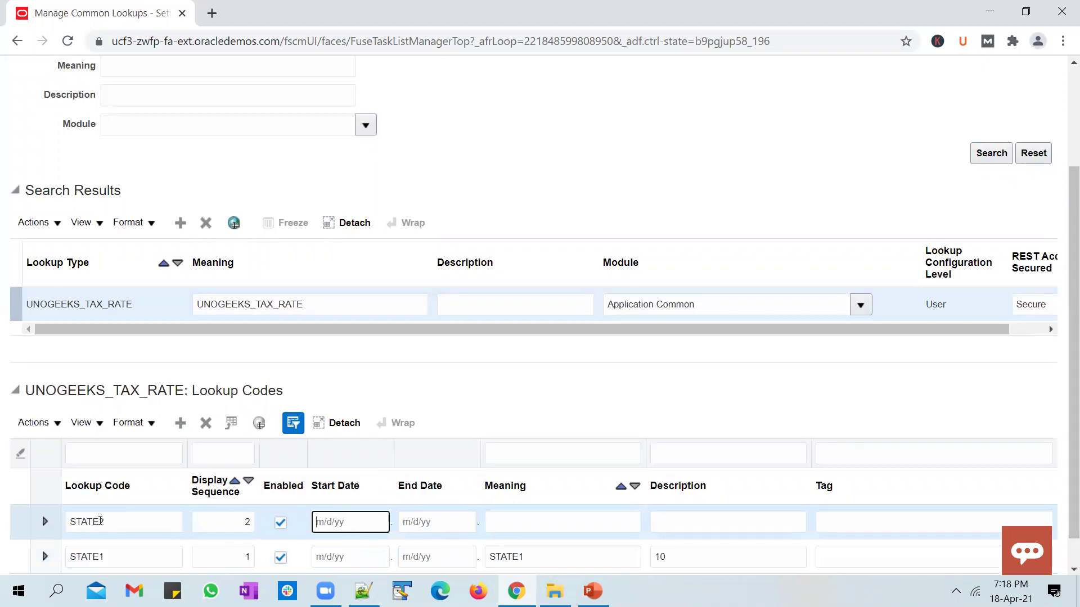
{"action": "type", "text": "STATE2"}
{"action": "key", "text": "Tab"}
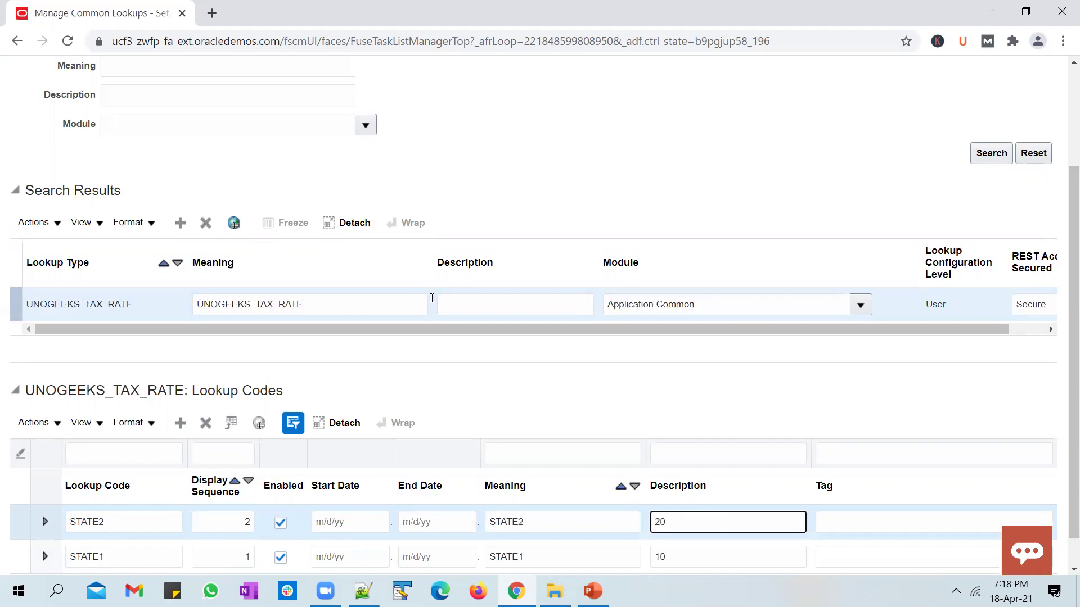
{"action": "scroll", "coordinate": [518, 369], "scroll_direction": "up", "scroll_amount": 3}
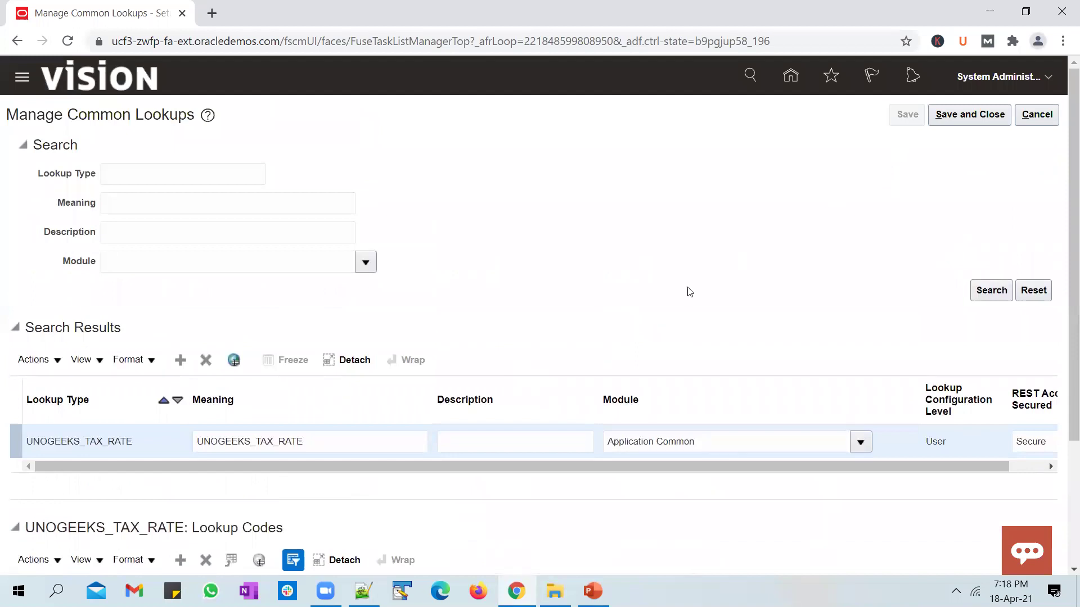
{"action": "scroll", "coordinate": [613, 289], "scroll_direction": "down", "scroll_amount": 3}
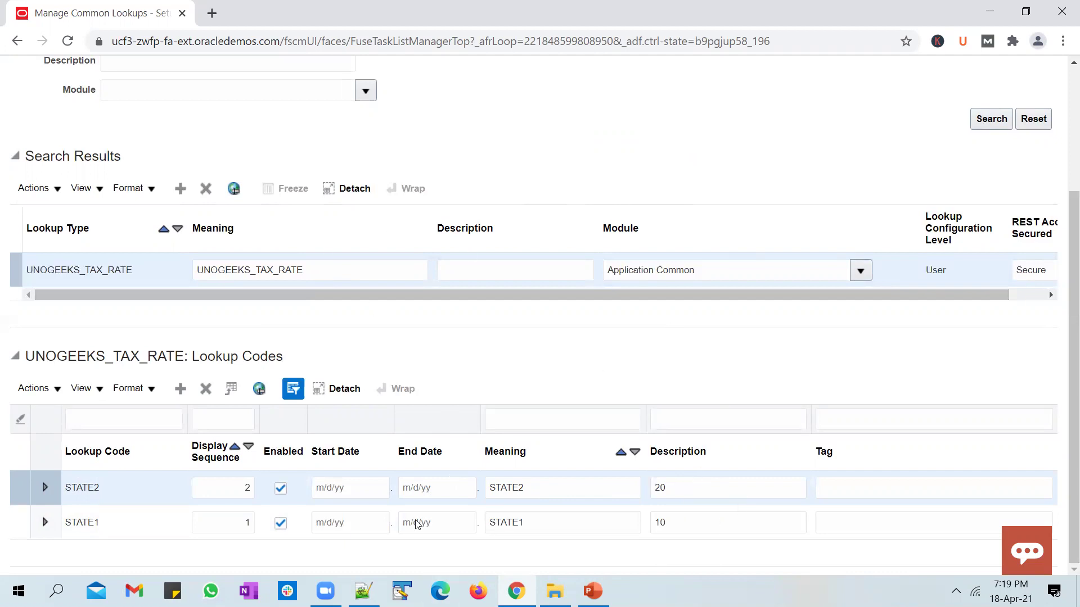
Step: Start a new TextPad document and type fnd_common_lookups on the first line
{"action": "right_click", "coordinate": [401, 591]}
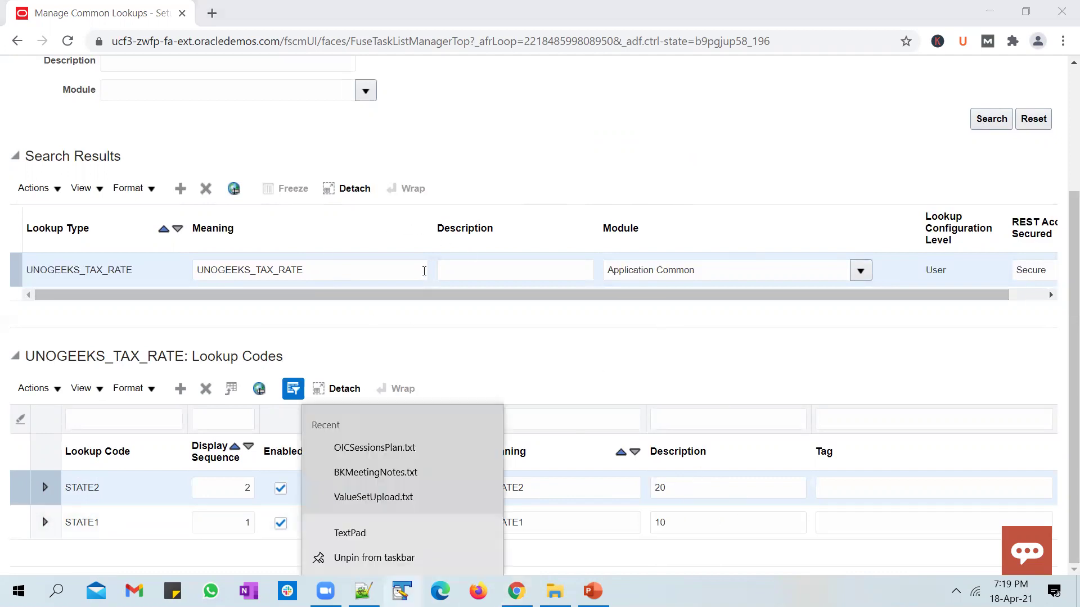
{"action": "left_click", "coordinate": [366, 532]}
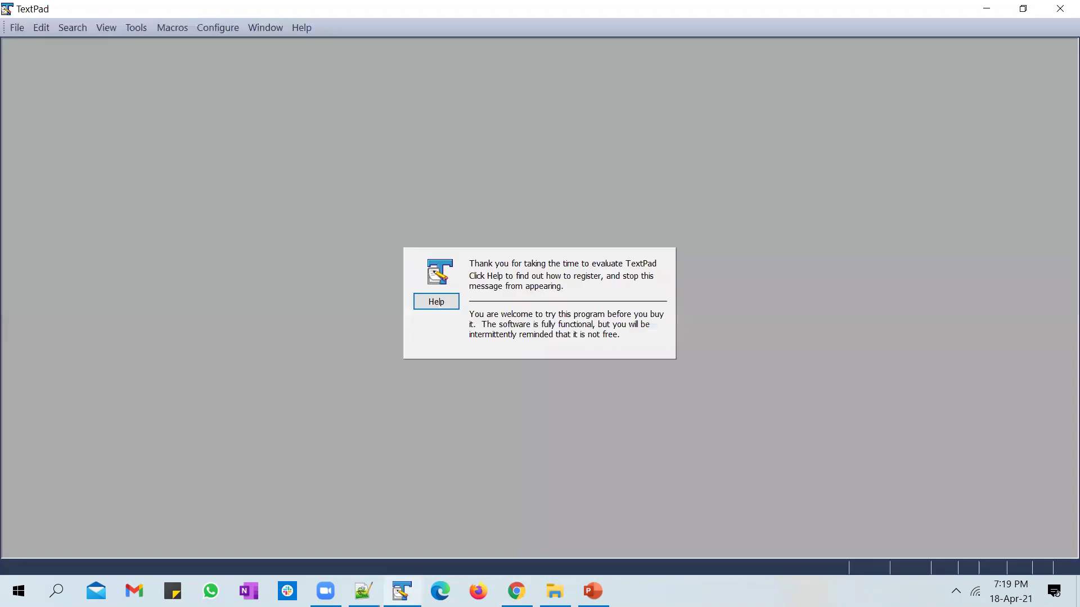
{"action": "type", "text": "fnd_"}
{"action": "key", "text": "BackSpace"}
{"action": "type", "text": "d_commo"}
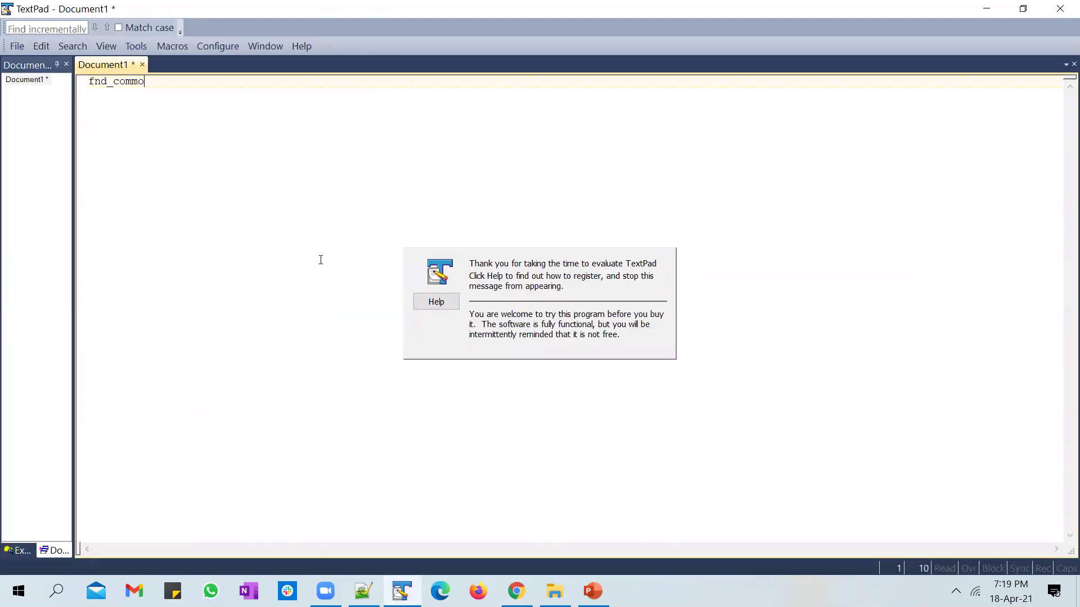
{"action": "type", "text": "n_lookups"}
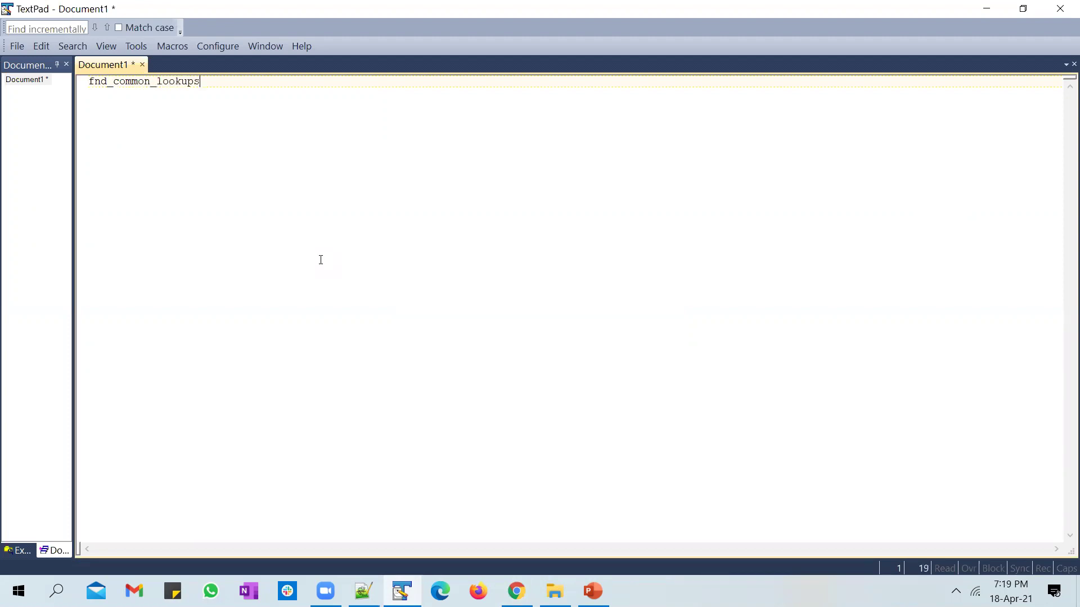
{"action": "key", "text": "Return"}
Step: Add the line 'fnd_lookup_values - lookup entries' and select the UNOGEEKS_TAX_RATE name
{"action": "type", "text": "fnd_"}
{"action": "key", "text": "alt+Tab"}
{"action": "key", "text": "alt+Tab"}
{"action": "type", "text": "lookup_values - lookup en"}
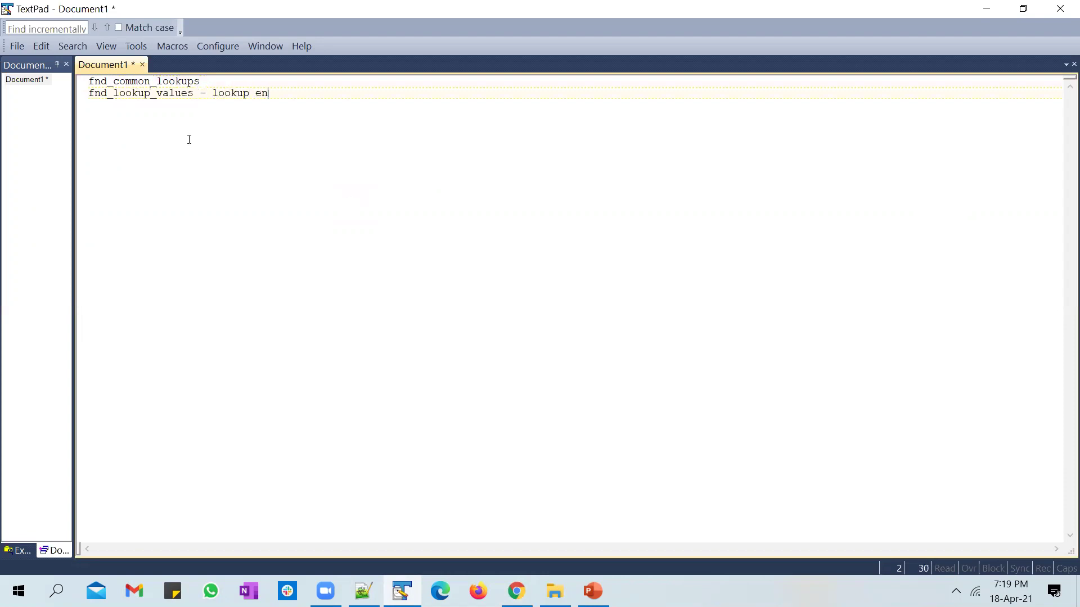
{"action": "type", "text": "tiies"}
{"action": "double_click", "coordinate": [162, 100]}
{"action": "key", "text": "alt+Tab"}
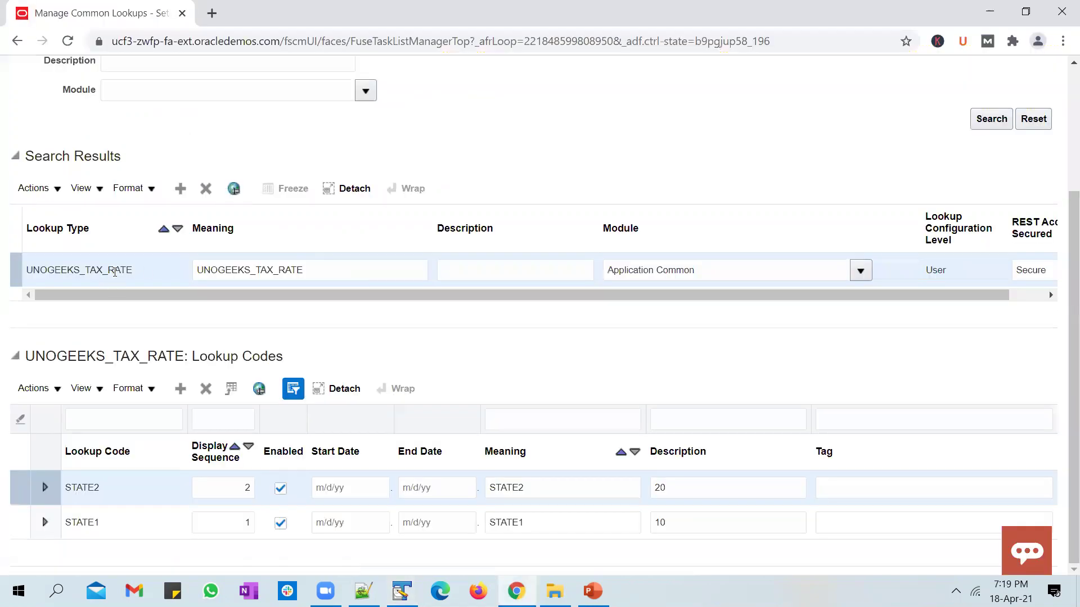
{"action": "double_click", "coordinate": [119, 283]}
{"action": "key", "text": "alt+Tab"}
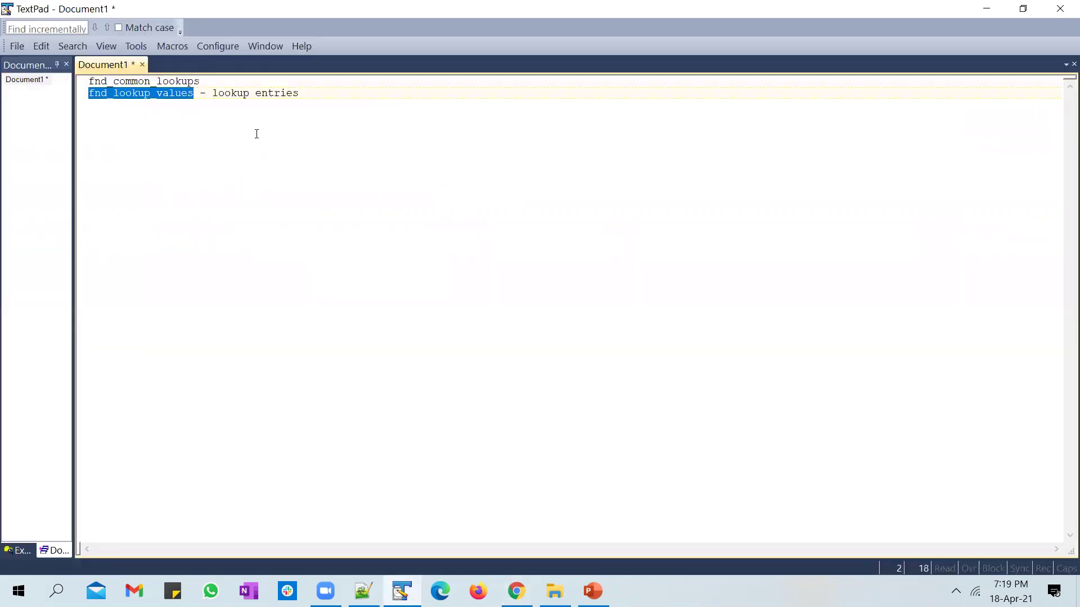
Step: Save and close the UNOGEEKS_TAX_RATE lookup and finish the task
{"action": "key", "text": "alt+Tab"}
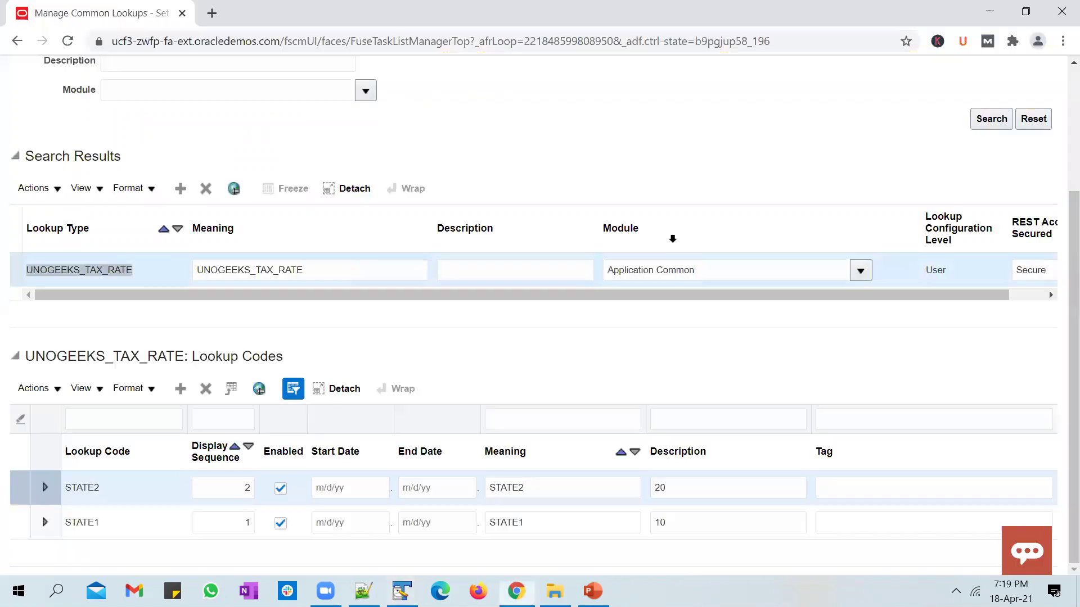
{"action": "scroll", "coordinate": [672, 237], "scroll_direction": "up", "scroll_amount": 3}
{"action": "left_click", "coordinate": [992, 123]}
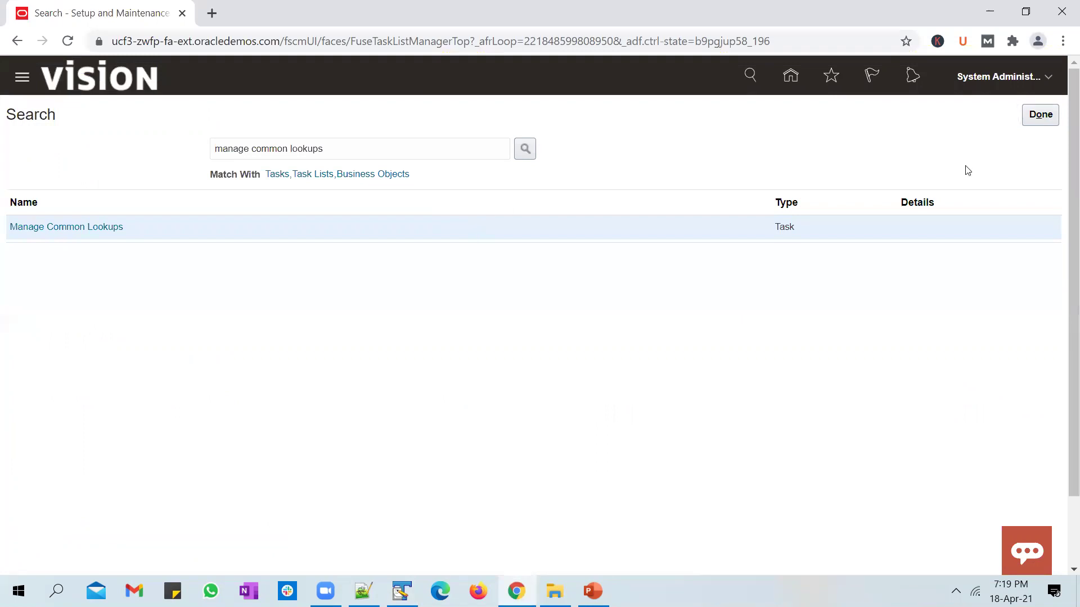
{"action": "left_click", "coordinate": [1041, 121]}
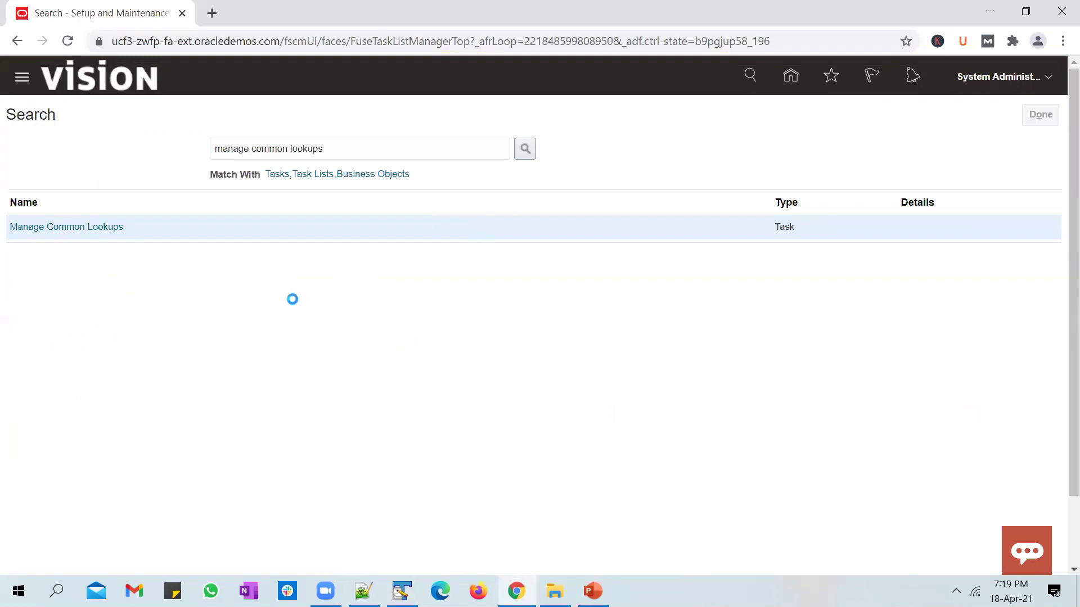
Step: Search the setup tasks again for manage common lookups and open Manage Common Lookups
{"action": "key", "text": "alt+Tab"}
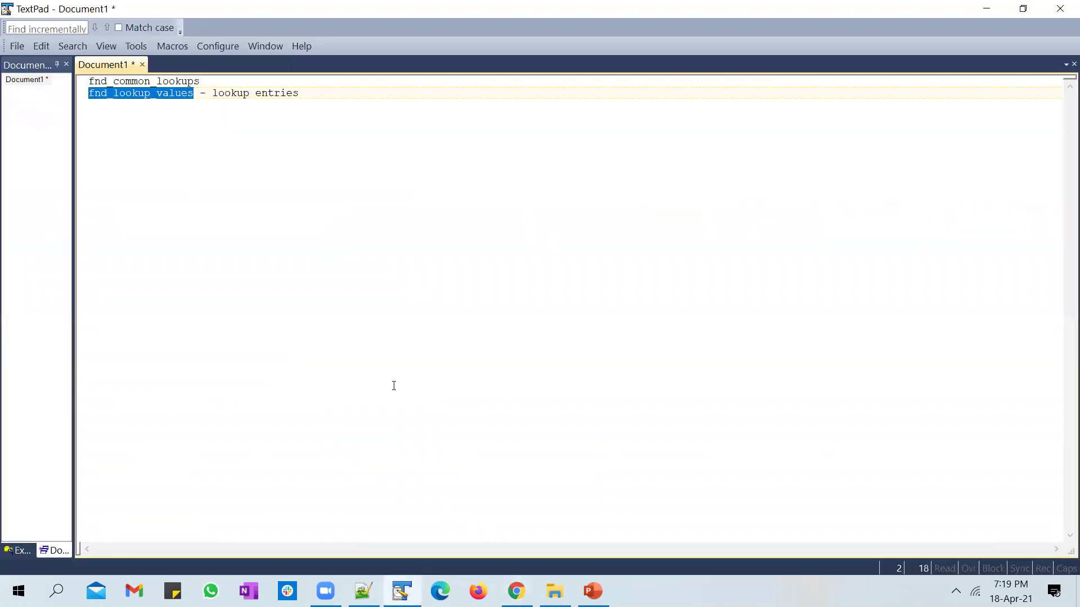
{"action": "left_click", "coordinate": [593, 590]}
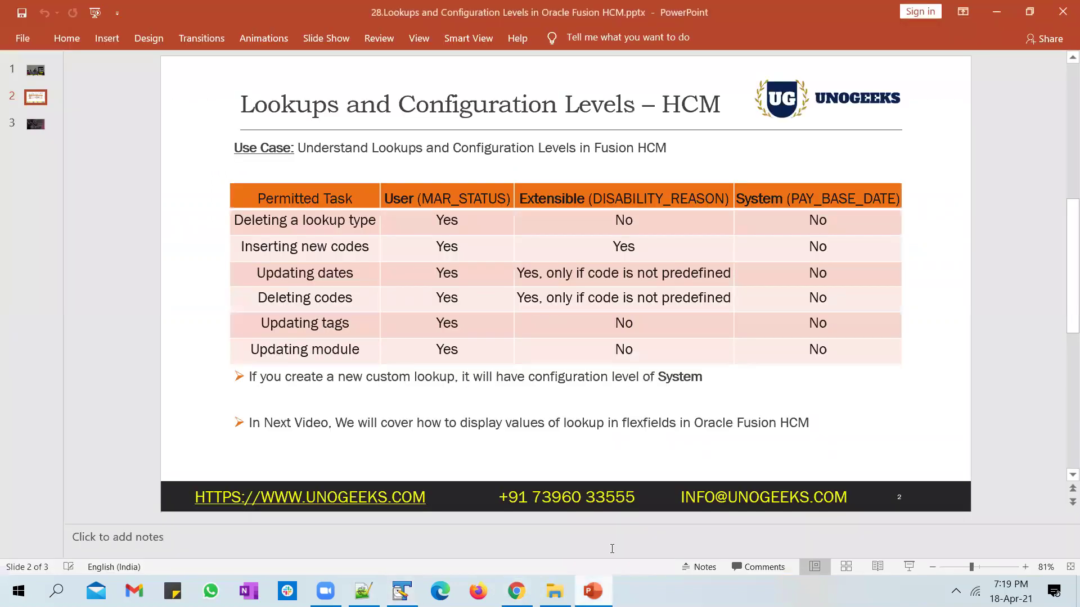
{"action": "key", "text": "alt+Tab"}
{"action": "key", "text": "alt+Tab"}
{"action": "key", "text": "Tab"}
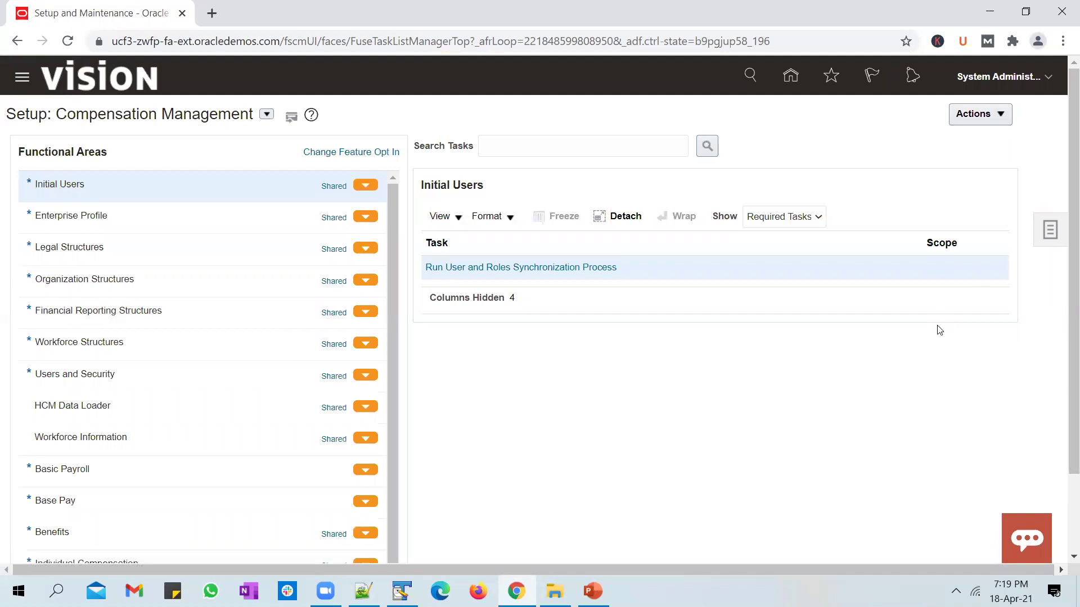
{"action": "left_click", "coordinate": [936, 261]}
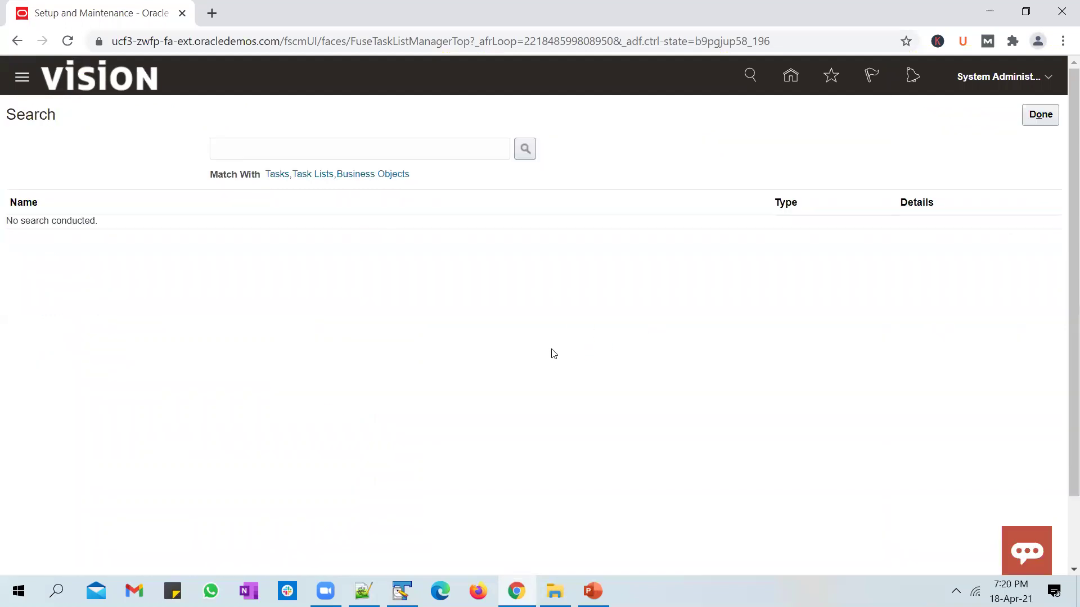
{"action": "left_click", "coordinate": [317, 148]}
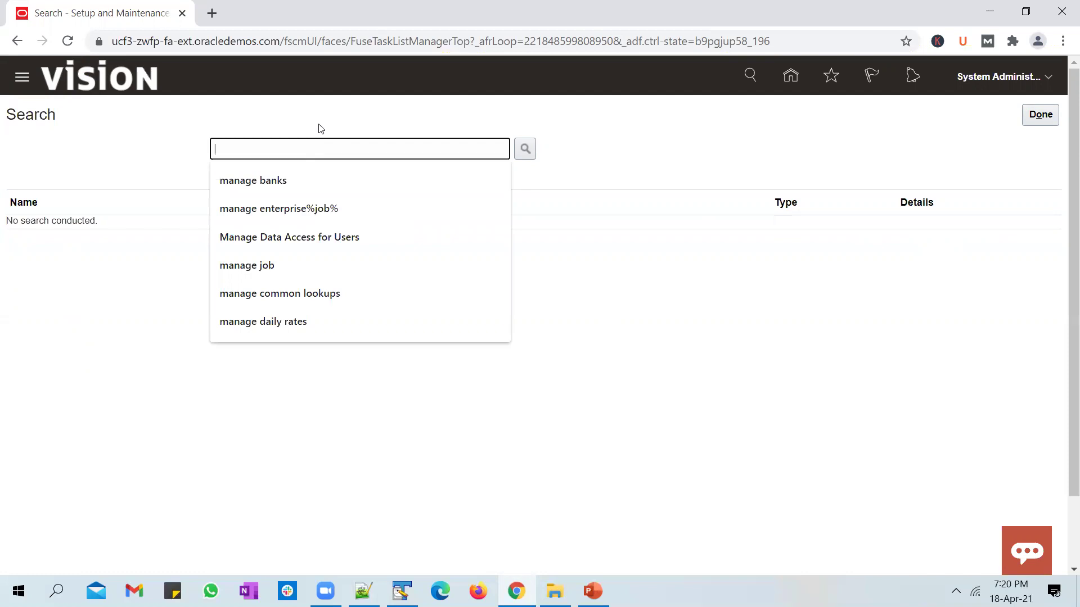
{"action": "left_click", "coordinate": [525, 149]}
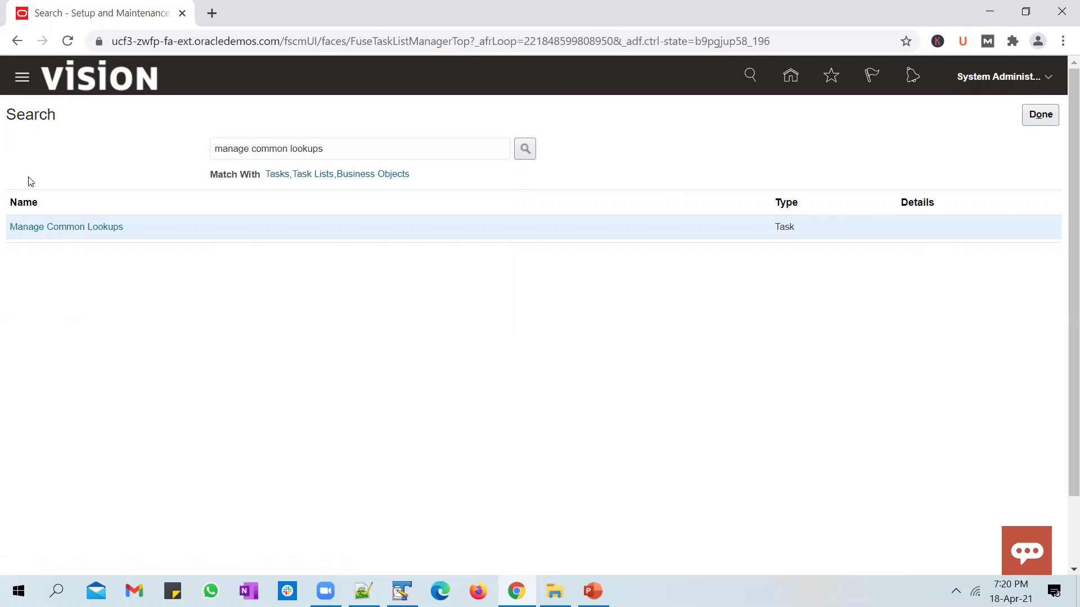
{"action": "left_click", "coordinate": [72, 228]}
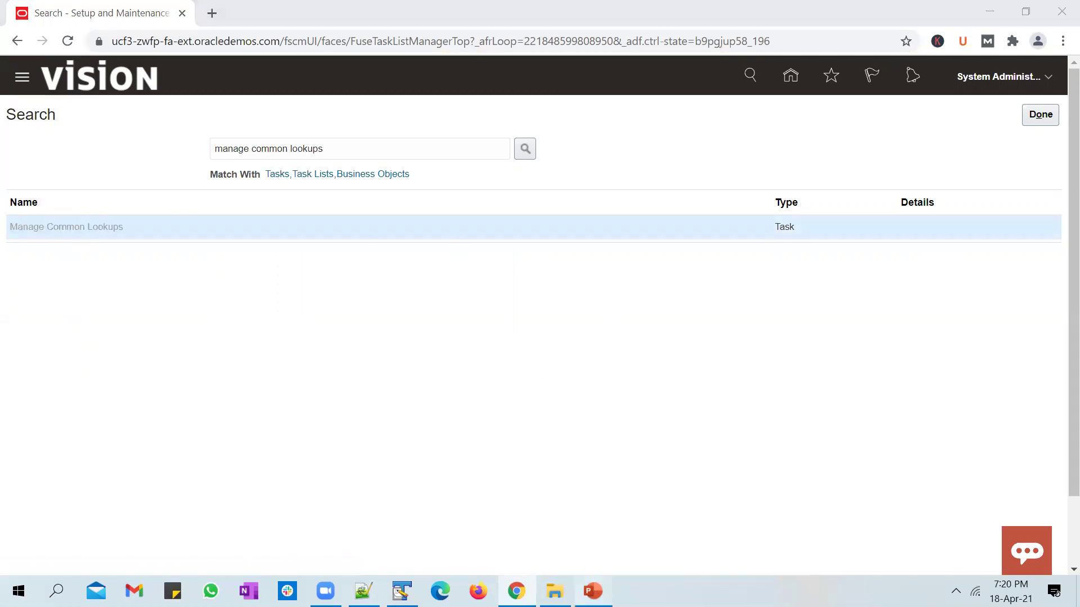
Step: Select the System-level lookup PAY_BASE_DATE on the comparison slide
{"action": "left_click", "coordinate": [593, 591]}
{"action": "left_click", "coordinate": [820, 199]}
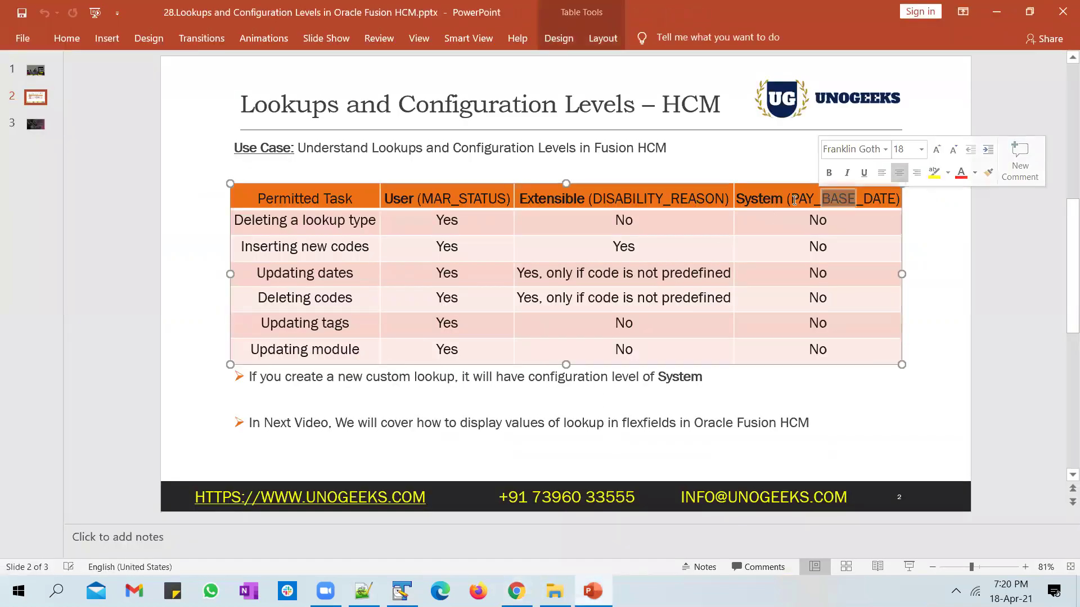
{"action": "double_click", "coordinate": [894, 199]}
{"action": "key", "text": "ctrl+c"}
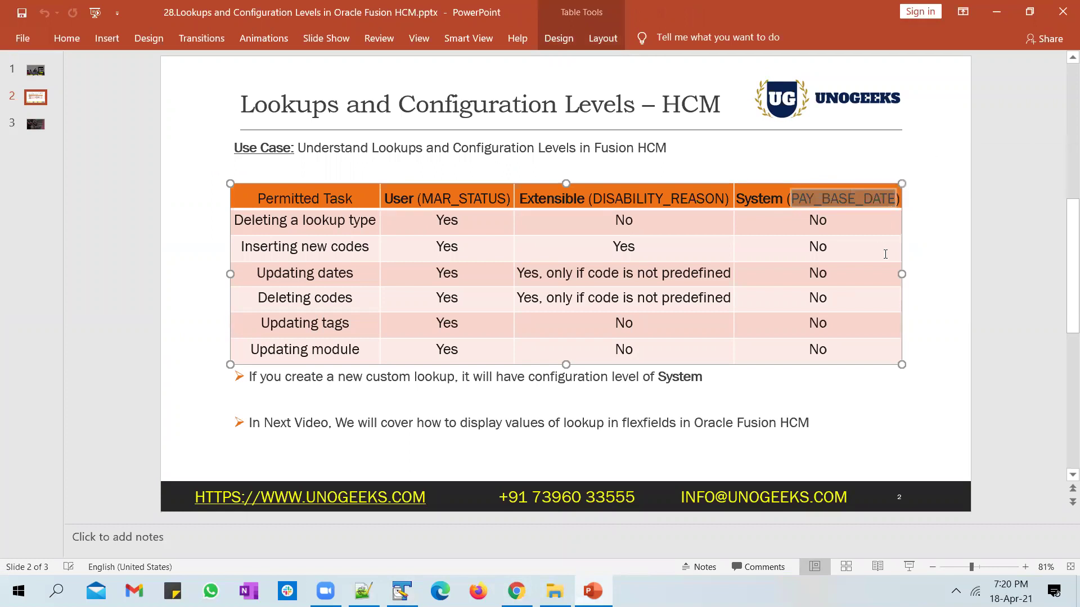
{"action": "left_click", "coordinate": [940, 306]}
{"action": "key", "text": "alt+Tab"}
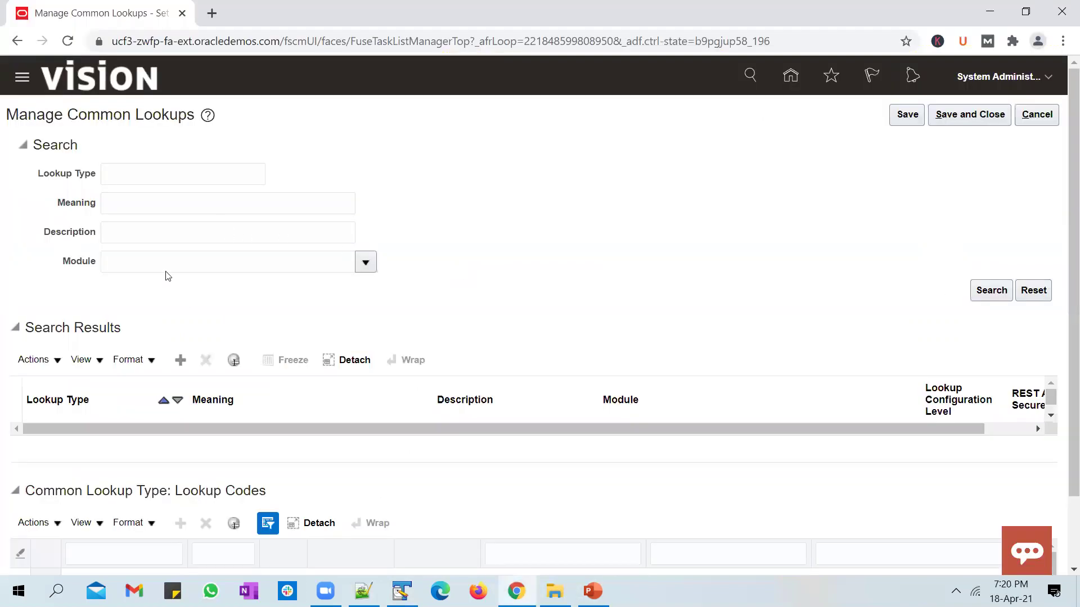
{"action": "left_click", "coordinate": [113, 168]}
{"action": "key", "text": "ctrl+v"}
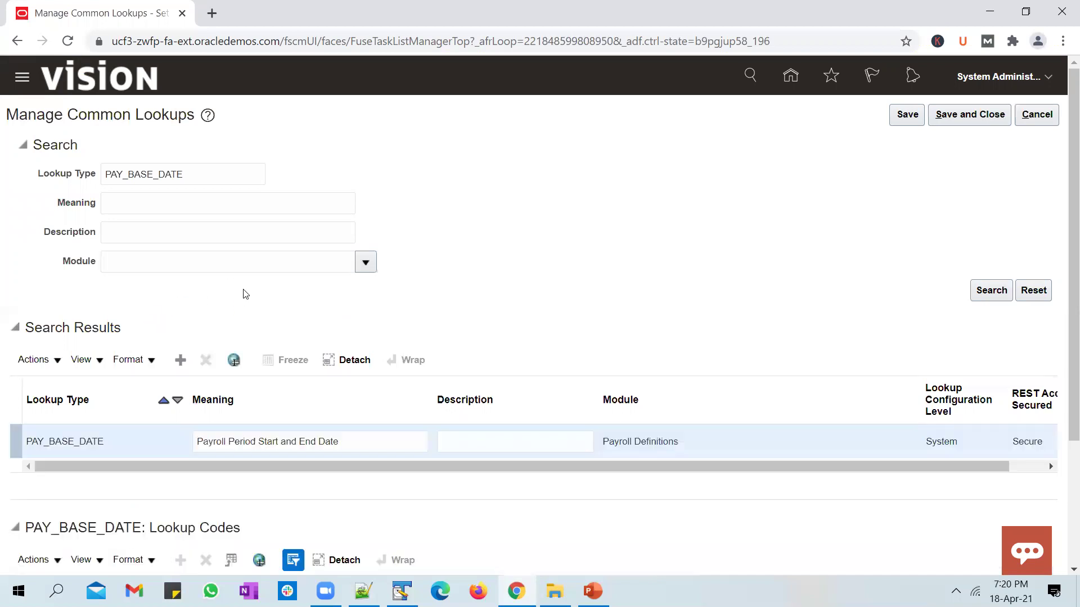
{"action": "key", "text": "alt+Tab"}
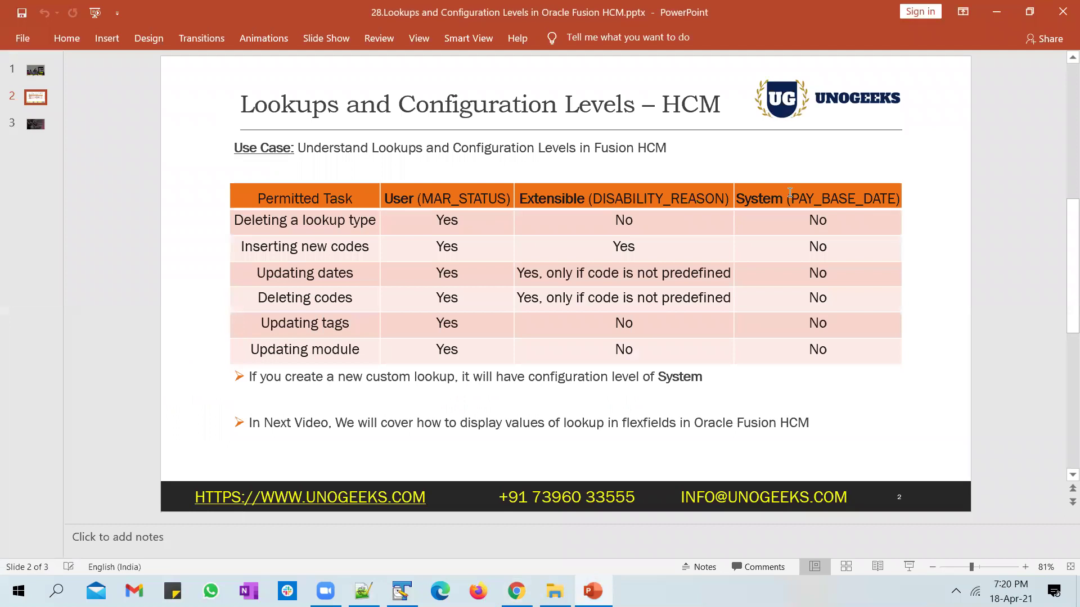
{"action": "key", "text": "alt+Tab"}
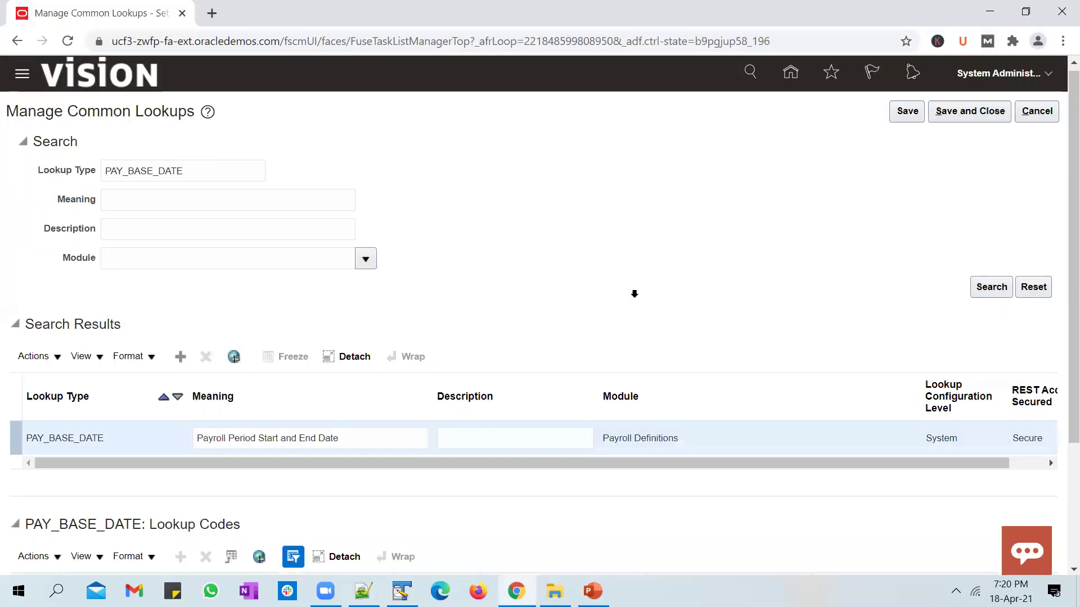
{"action": "scroll", "coordinate": [251, 298], "scroll_direction": "down", "scroll_amount": 3}
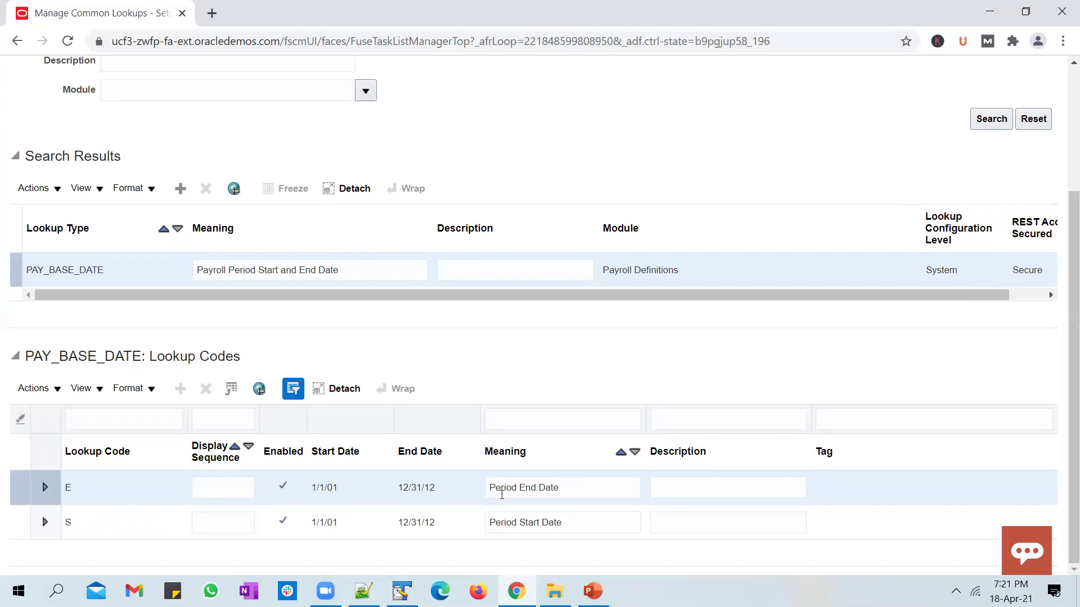
Step: Copy MAR_STATUS from the slide into Lookup Type and search for it
{"action": "scroll", "coordinate": [459, 318], "scroll_direction": "up", "scroll_amount": 3}
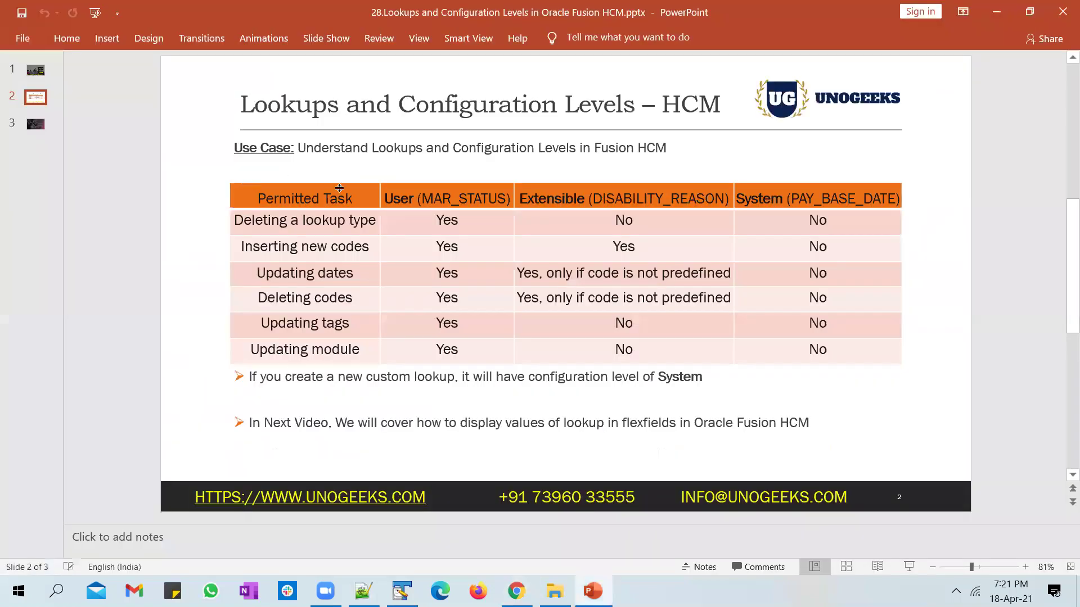
{"action": "key", "text": "shift+Left"}
{"action": "key", "text": "shift+Left"}
{"action": "key", "text": "shift+Left"}
{"action": "double_click", "coordinate": [487, 194]}
{"action": "key", "text": "ctrl+c"}
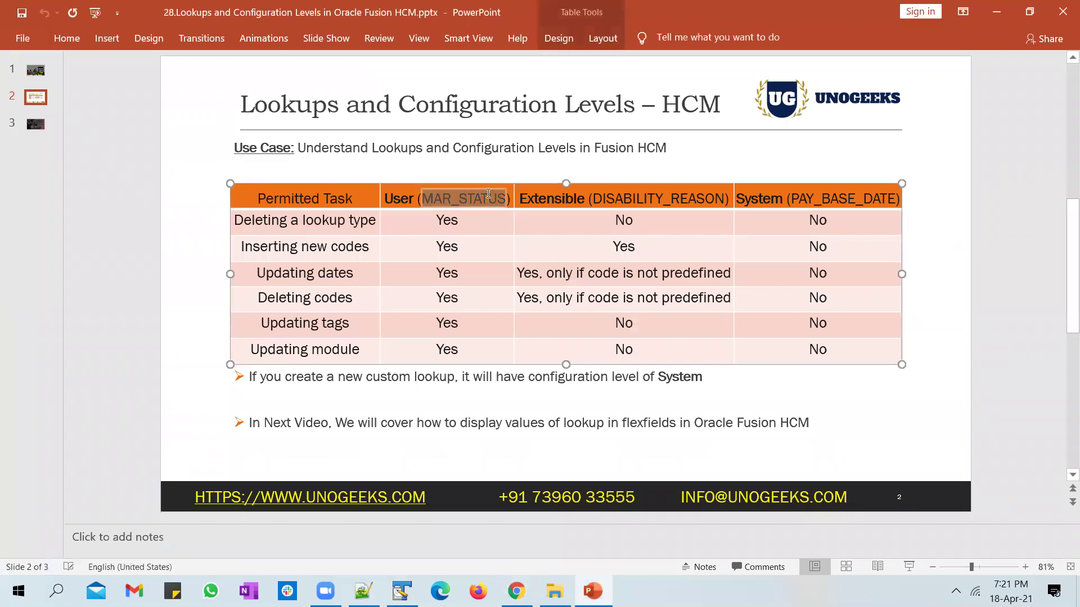
{"action": "key", "text": "alt+Tab"}
{"action": "triple_click", "coordinate": [231, 163]}
{"action": "key", "text": "ctrl+v"}
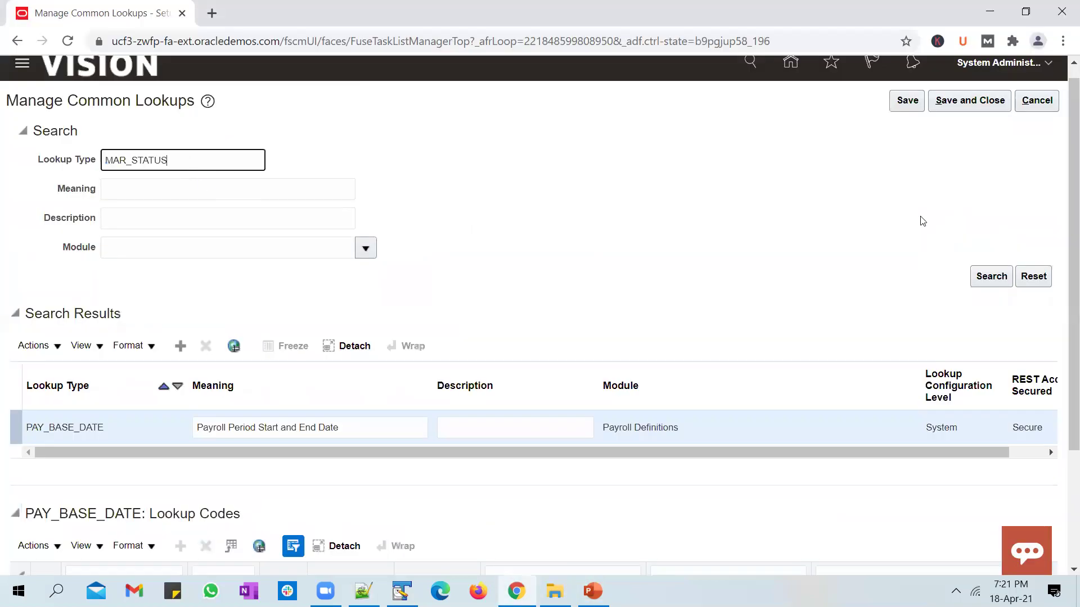
{"action": "left_click", "coordinate": [977, 277]}
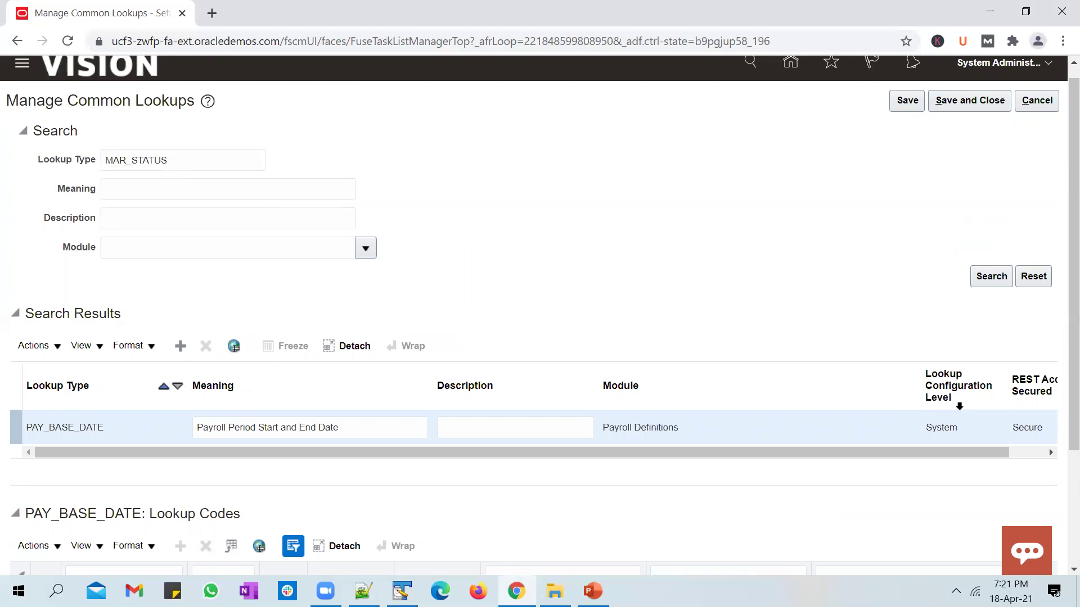
Step: Add a trial code row to MAR_STATUS, delete it again, and return to the slide
{"action": "scroll", "coordinate": [964, 433], "scroll_direction": "down", "scroll_amount": 8}
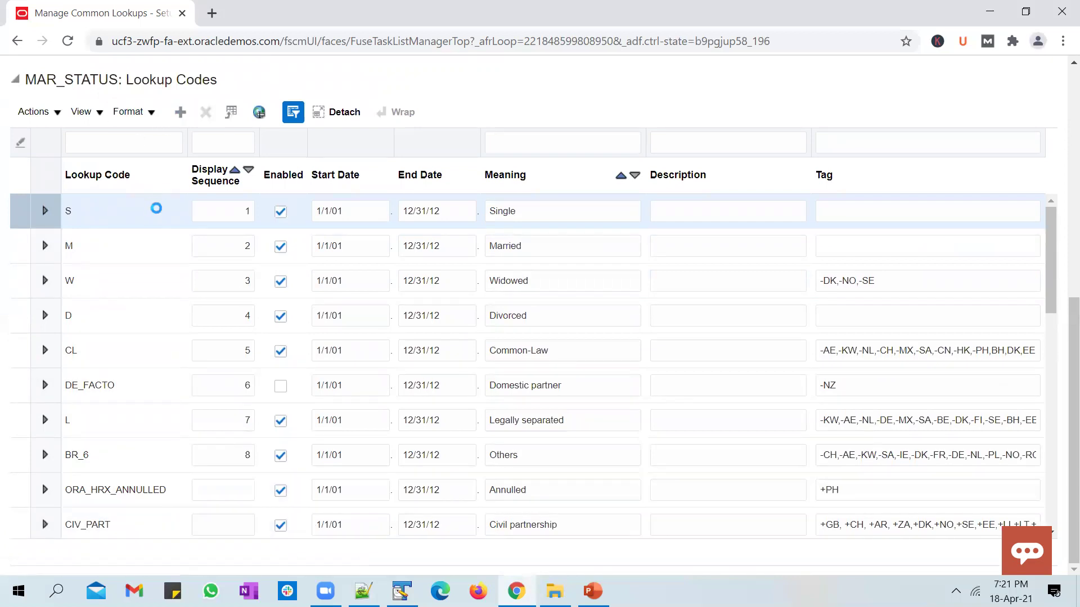
{"action": "left_click", "coordinate": [121, 211]}
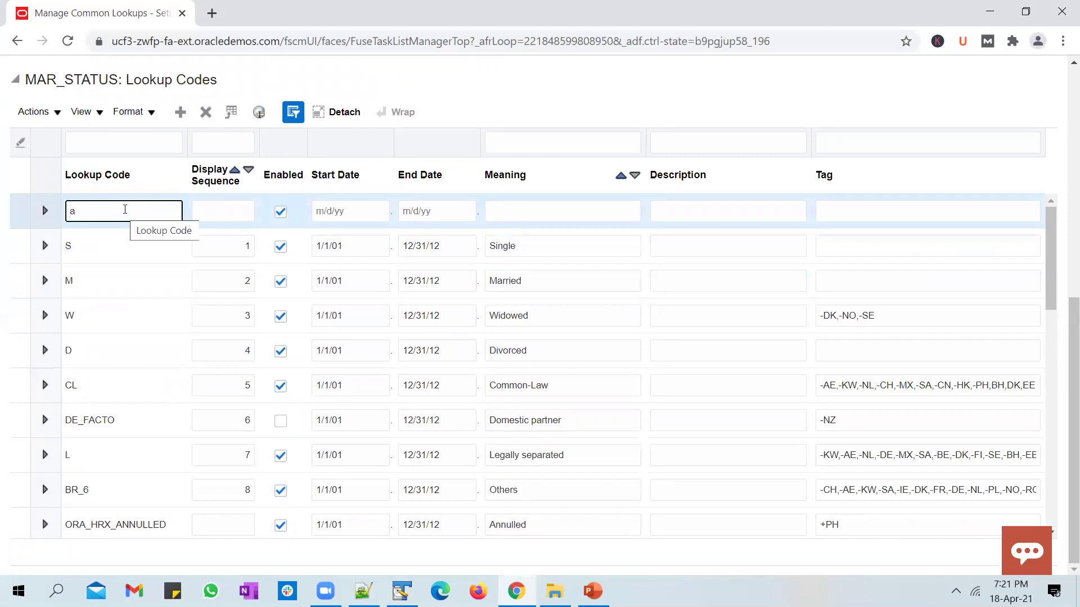
{"action": "left_click", "coordinate": [205, 111]}
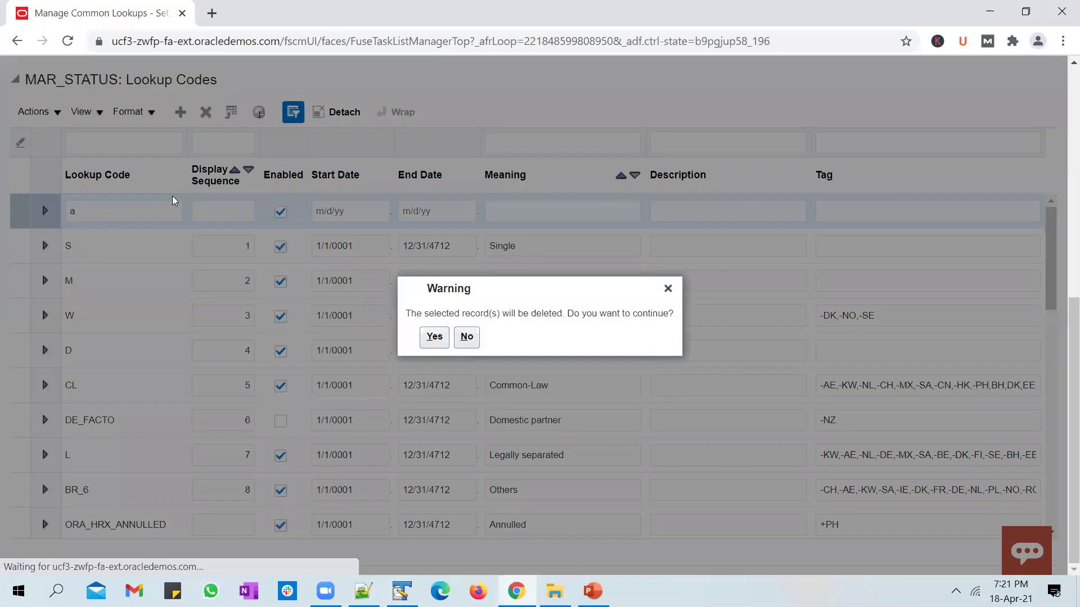
{"action": "left_click", "coordinate": [434, 337]}
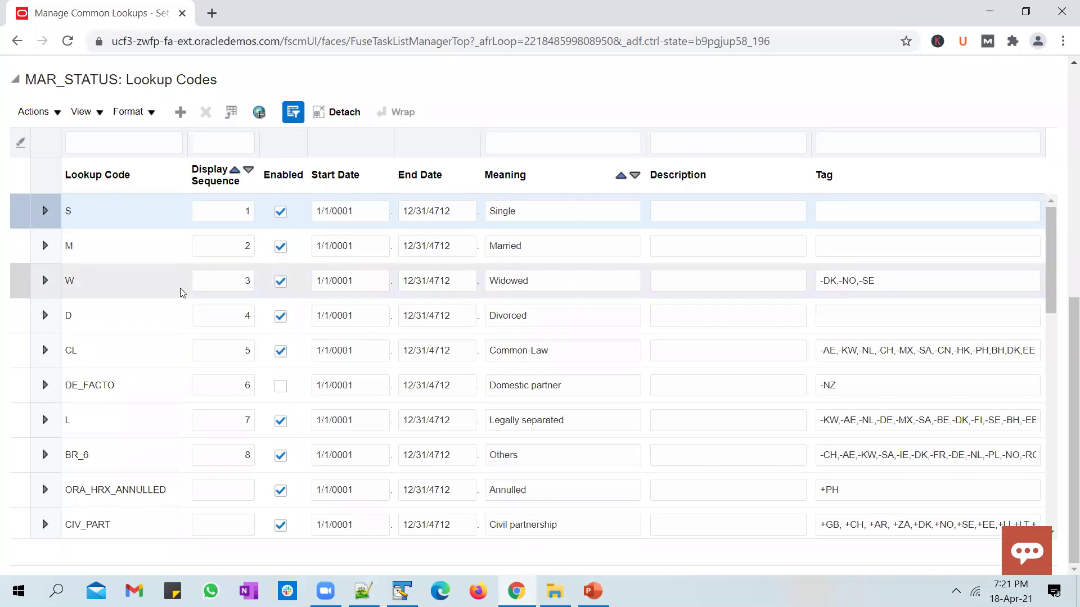
{"action": "scroll", "coordinate": [163, 288], "scroll_direction": "up", "scroll_amount": 8}
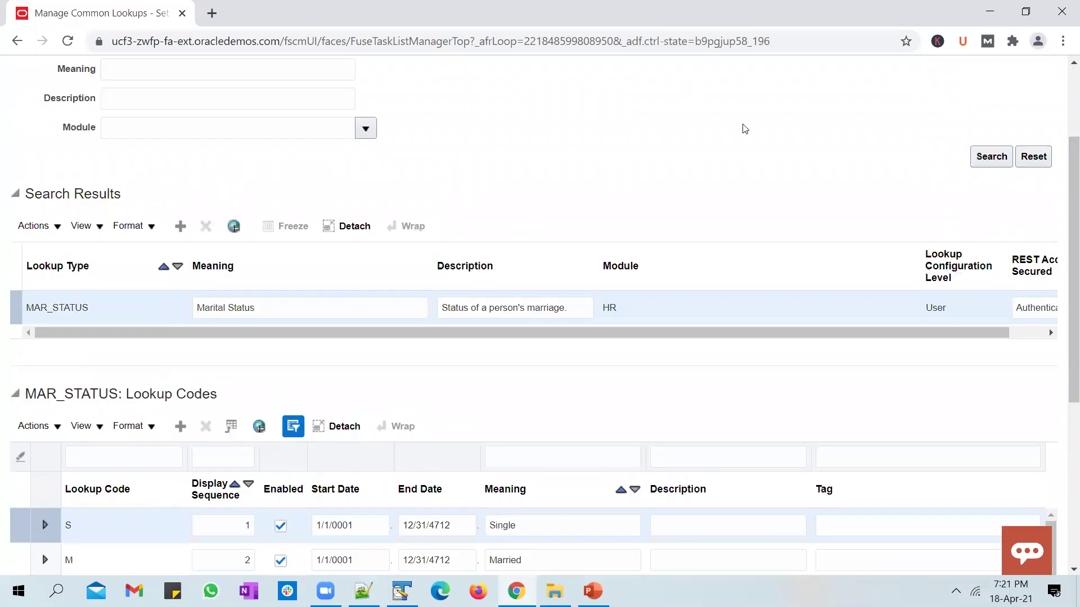
{"action": "double_click", "coordinate": [167, 173]}
{"action": "key", "text": "alt+Tab"}
{"action": "left_click", "coordinate": [398, 201]}
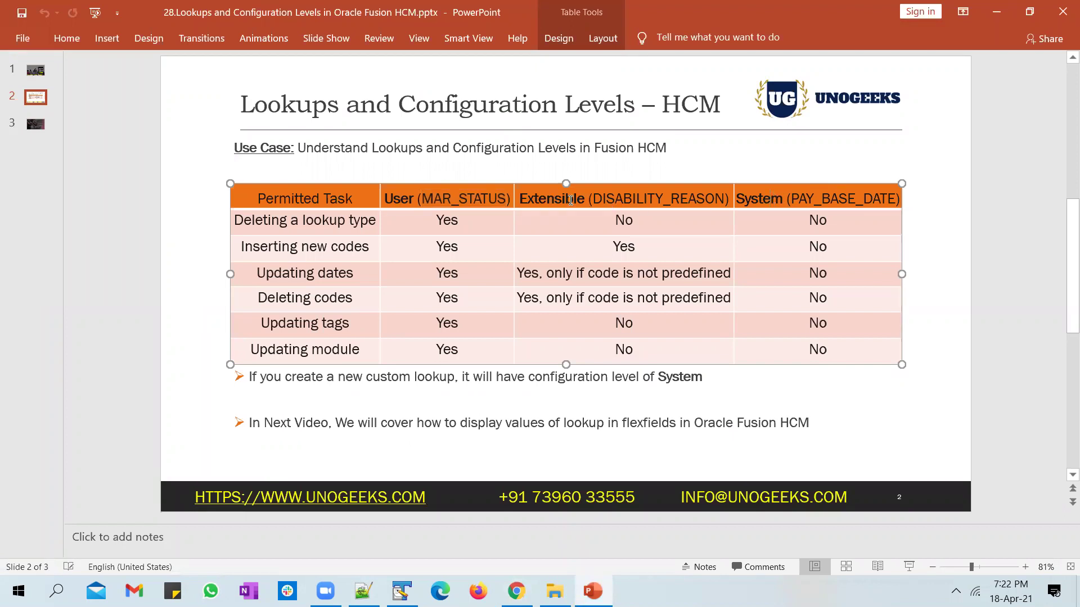
Step: Copy DISABILITY_REASON from the slide into Lookup Type and search for it
{"action": "left_click_drag", "start_coordinate": [595, 199], "coordinate": [725, 200]}
{"action": "key", "text": "ctrl+c"}
{"action": "key", "text": "alt+Tab"}
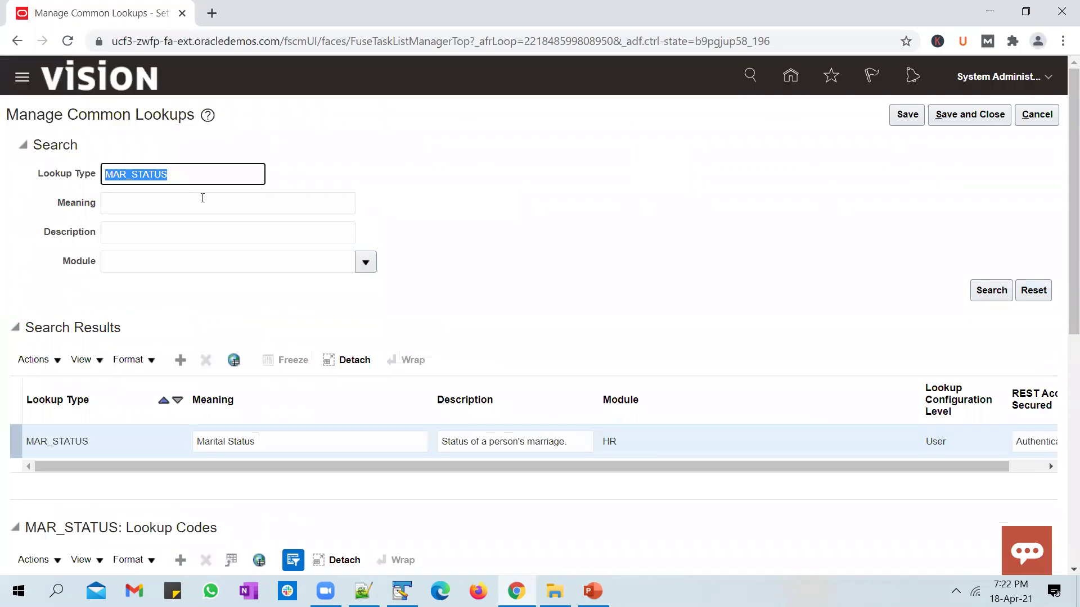
{"action": "key", "text": "ctrl+v"}
{"action": "left_click", "coordinate": [992, 290]}
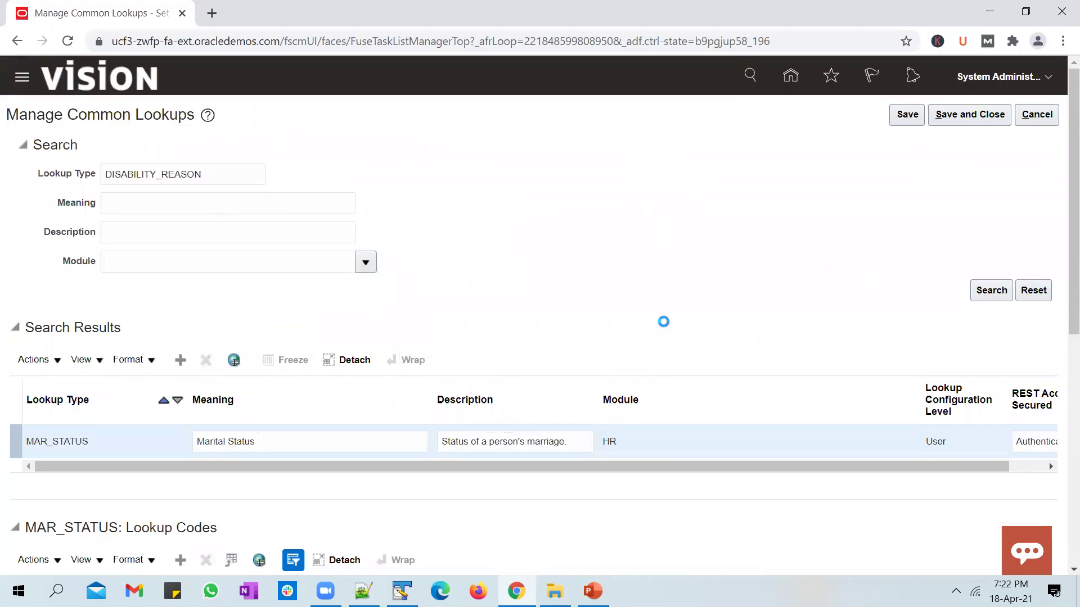
Step: Review the OCCDIS, GSE_WAR_INC and GSE_IT_INCIDENTE codes, then show the comparison slide full screen
{"action": "scroll", "coordinate": [654, 308], "scroll_direction": "down", "scroll_amount": 5}
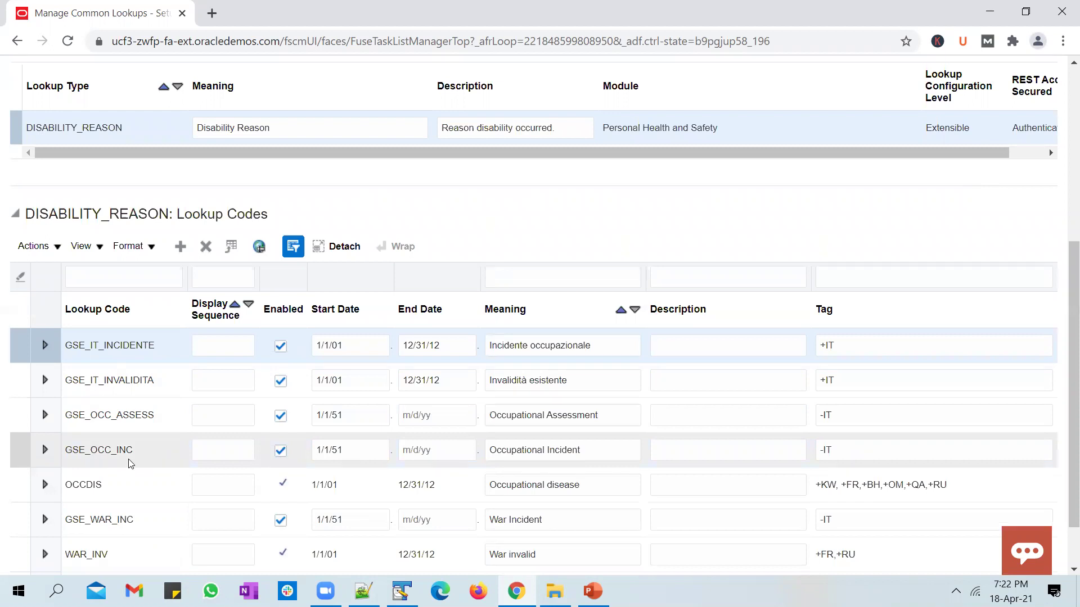
{"action": "left_click", "coordinate": [129, 487]}
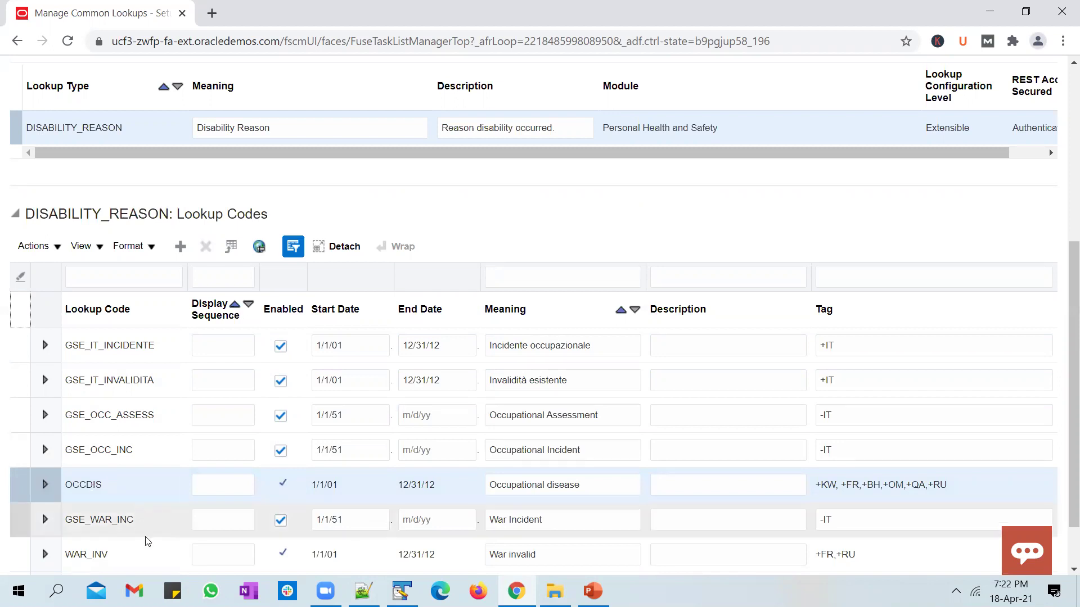
{"action": "left_click", "coordinate": [135, 520]}
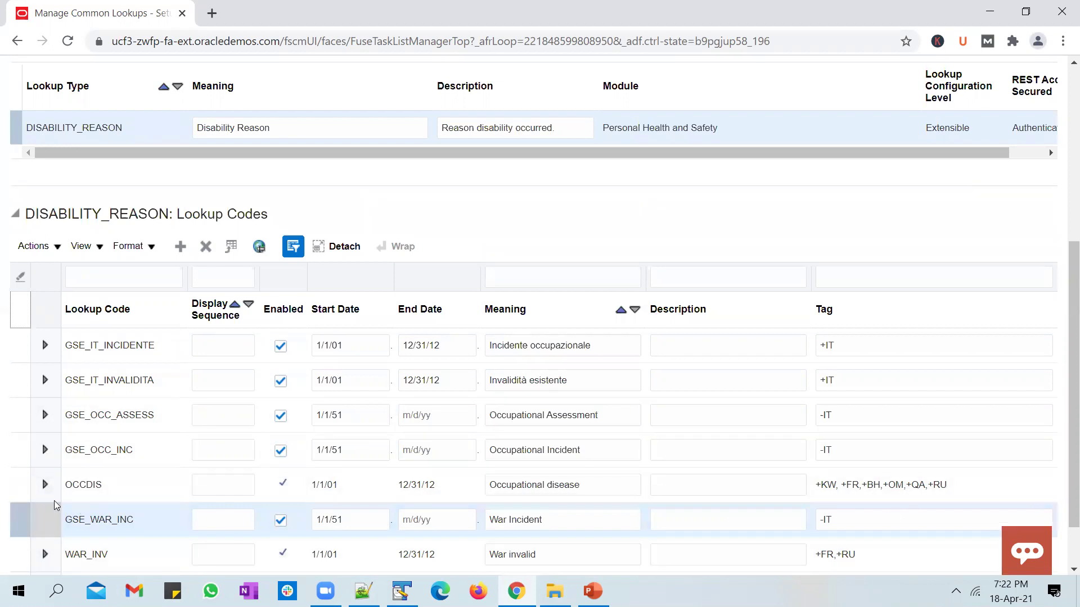
{"action": "left_click", "coordinate": [90, 486]}
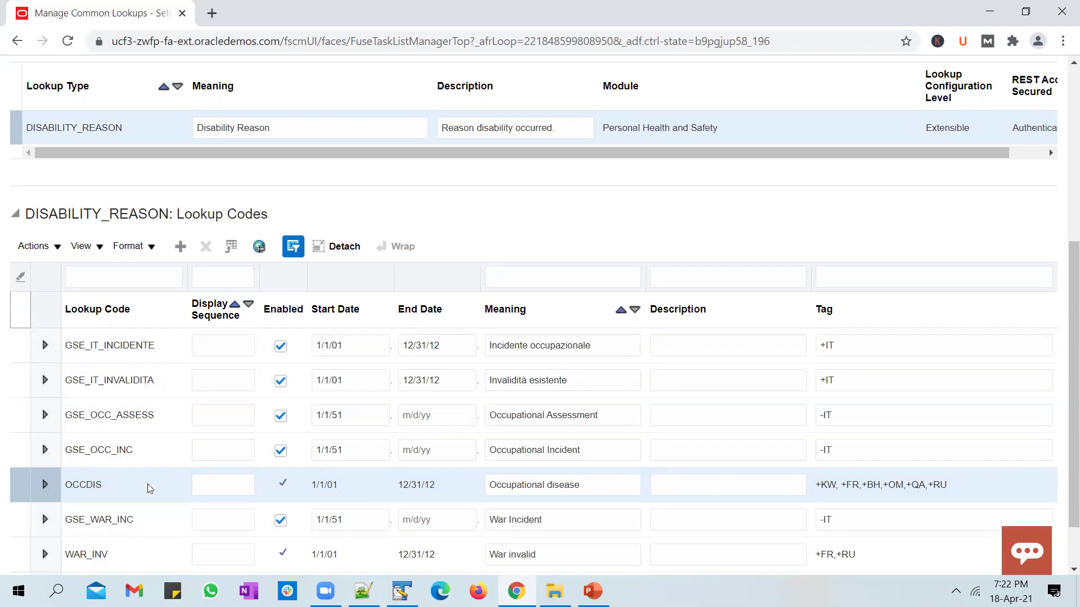
{"action": "left_click", "coordinate": [139, 342]}
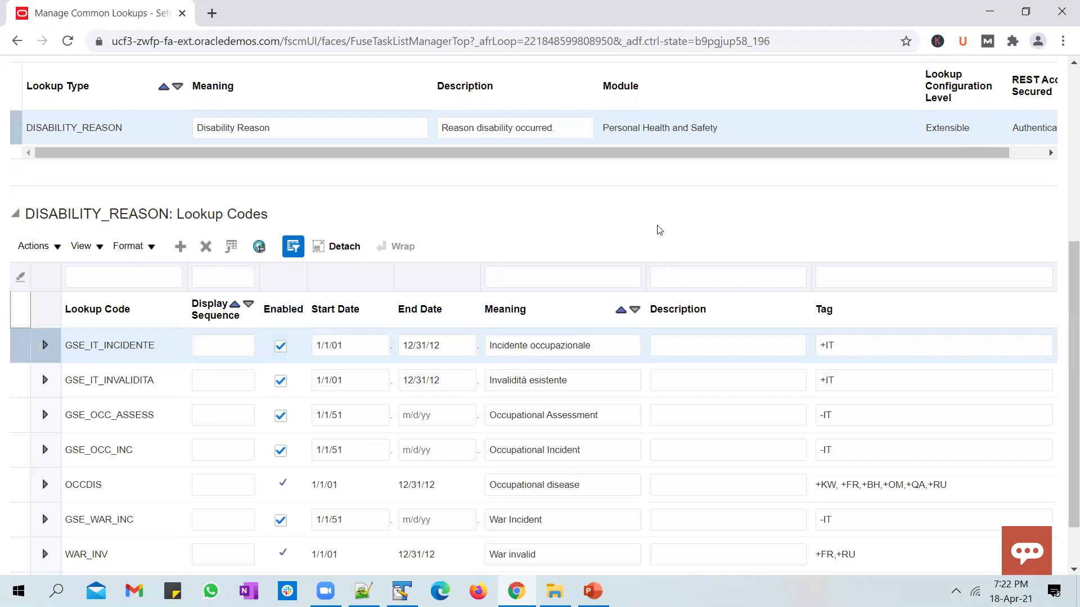
{"action": "left_click", "coordinate": [593, 591]}
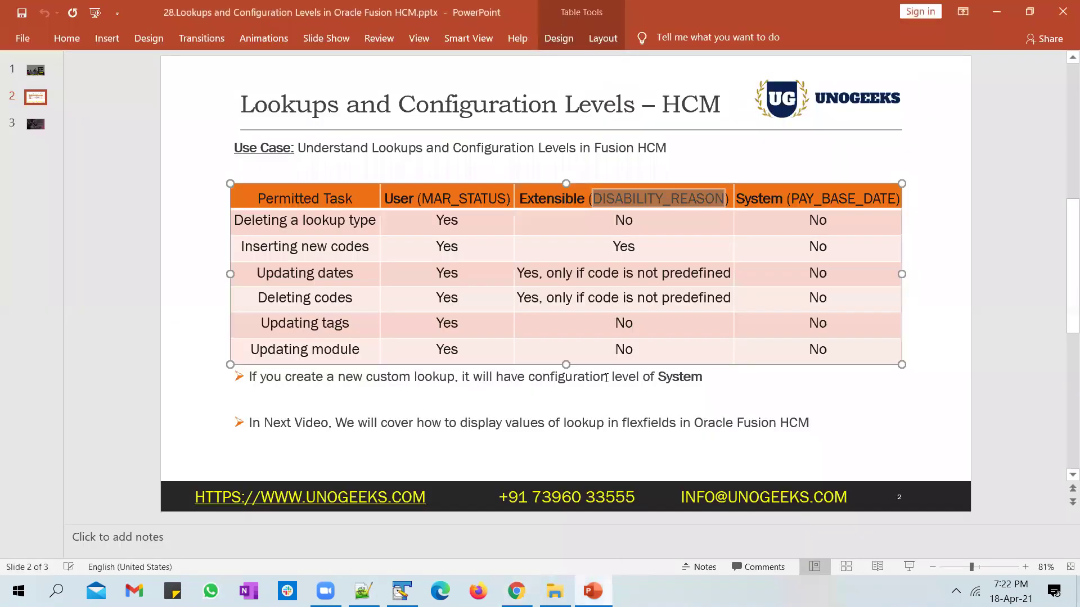
{"action": "left_click", "coordinate": [909, 566]}
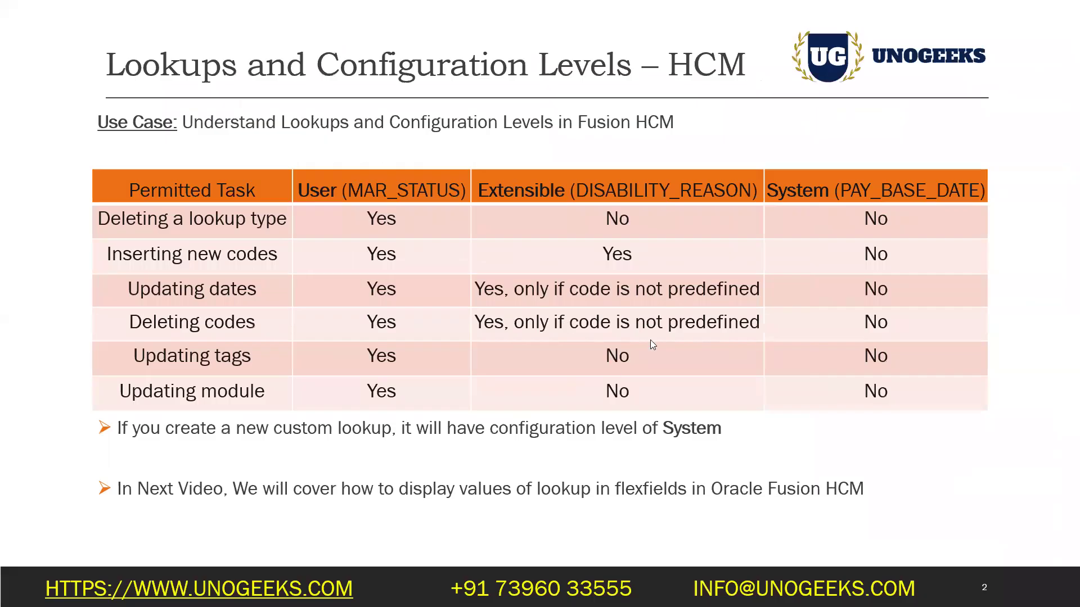